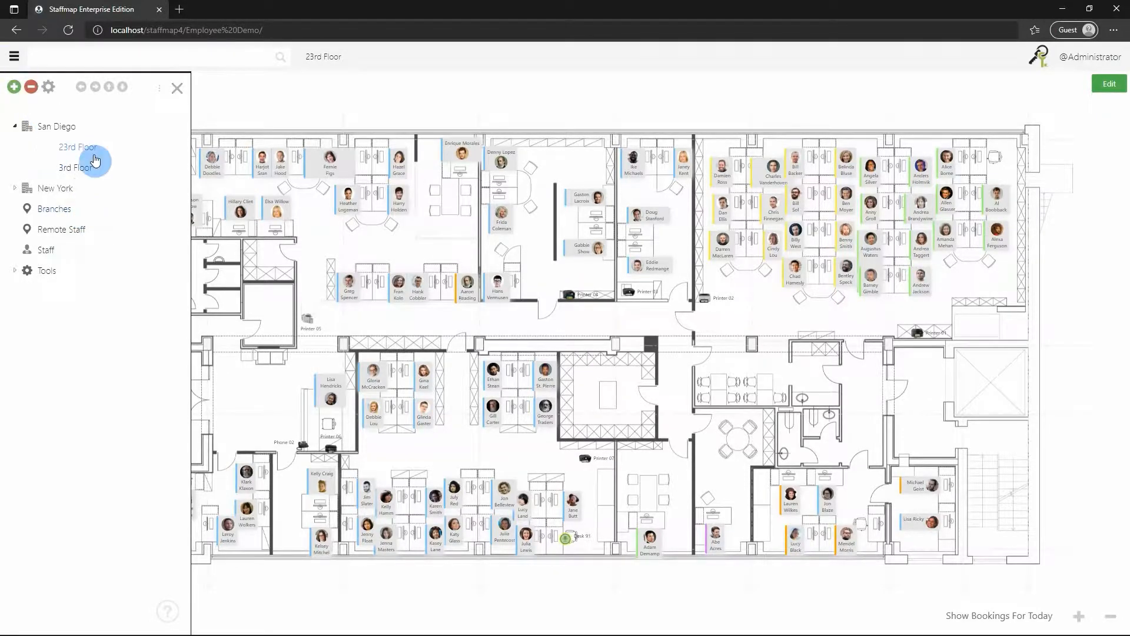
Open the Staff list showing all 289 staff members.
click(47, 250)
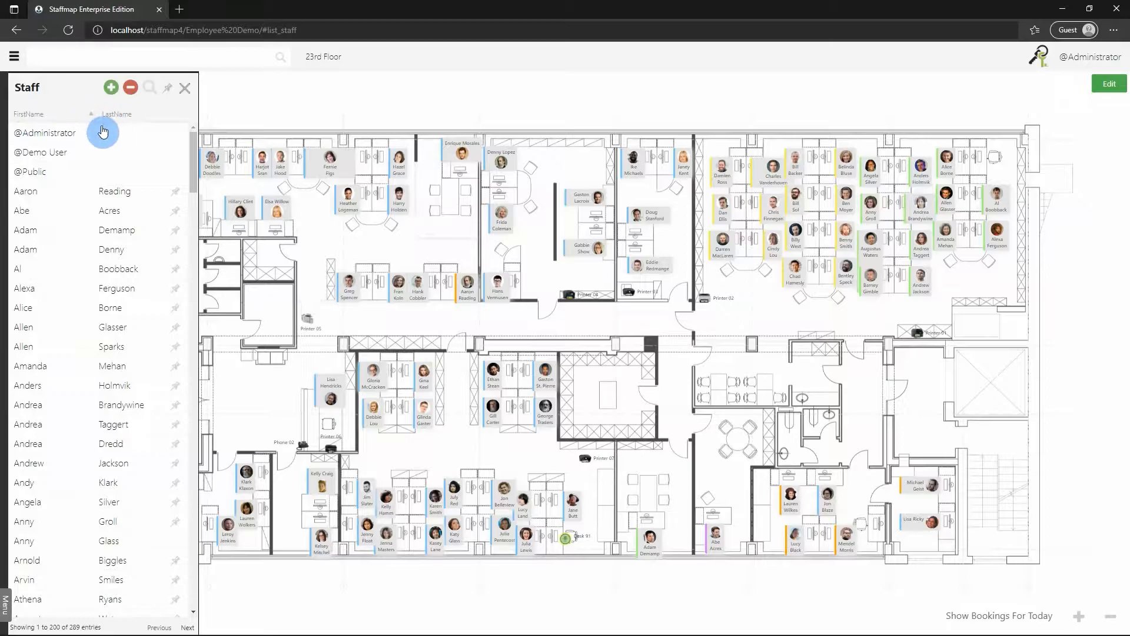
scroll(131, 356, down, 20)
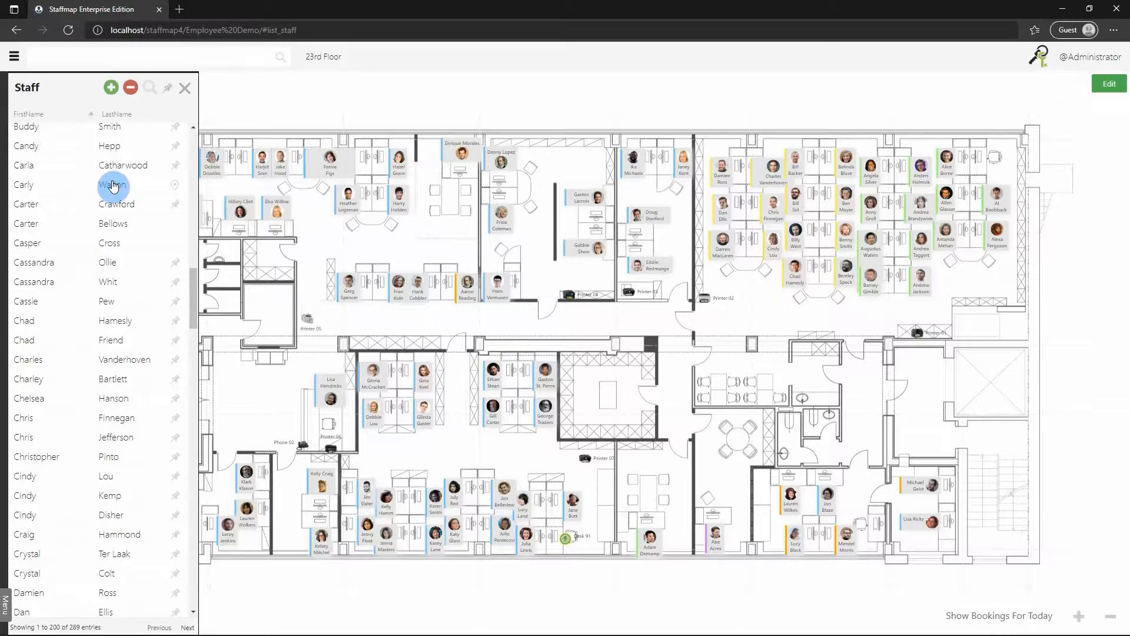
scroll(114, 222, up, 4)
scroll(118, 221, down, 4)
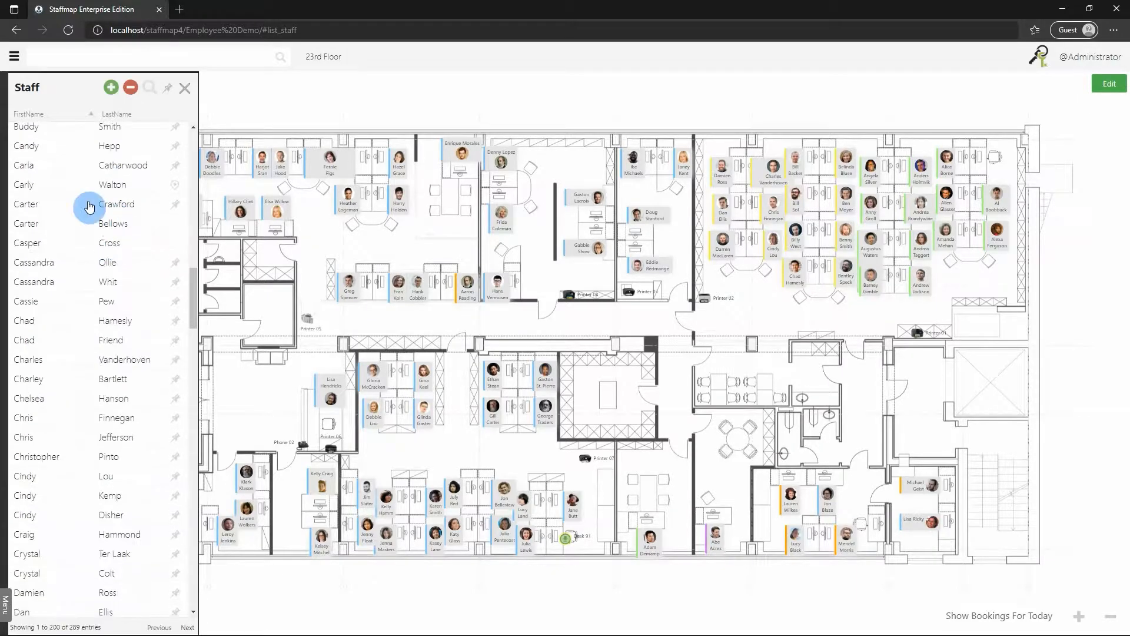
click(82, 193)
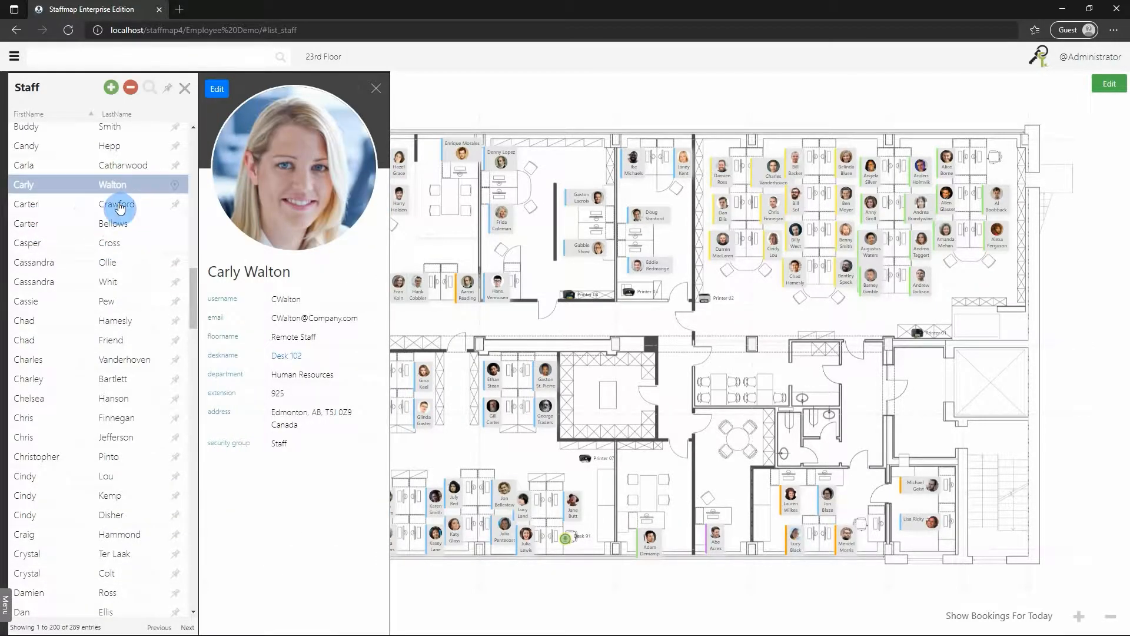
click(376, 89)
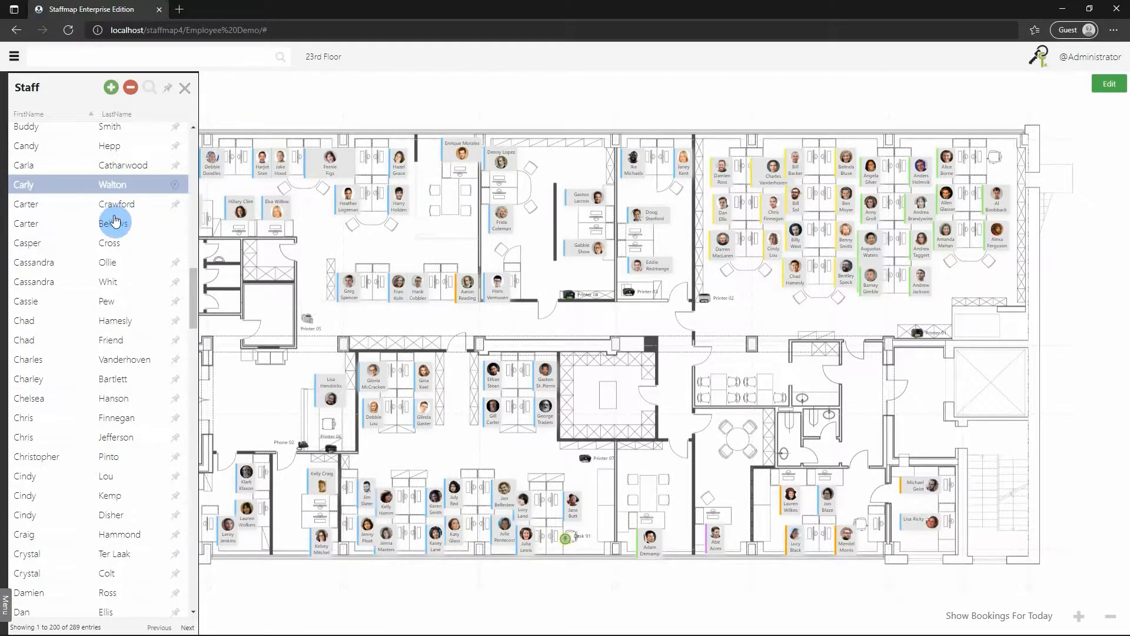
scroll(115, 221, up, 1)
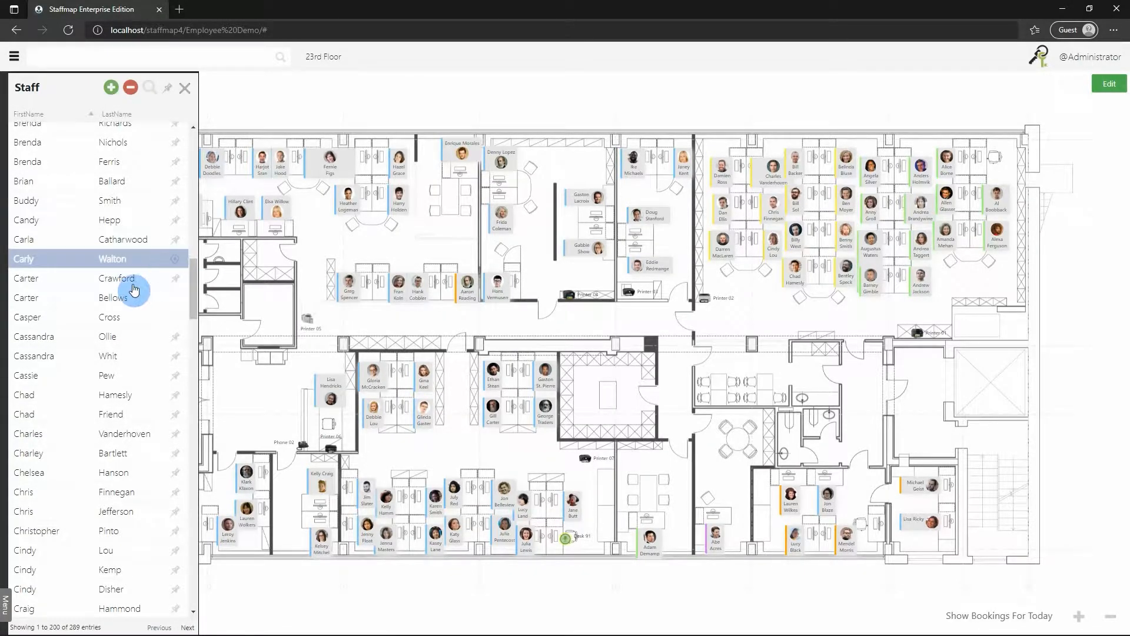
Locate a listed employee's desk on the 54th Floor map, then view and close another profile.
click(176, 281)
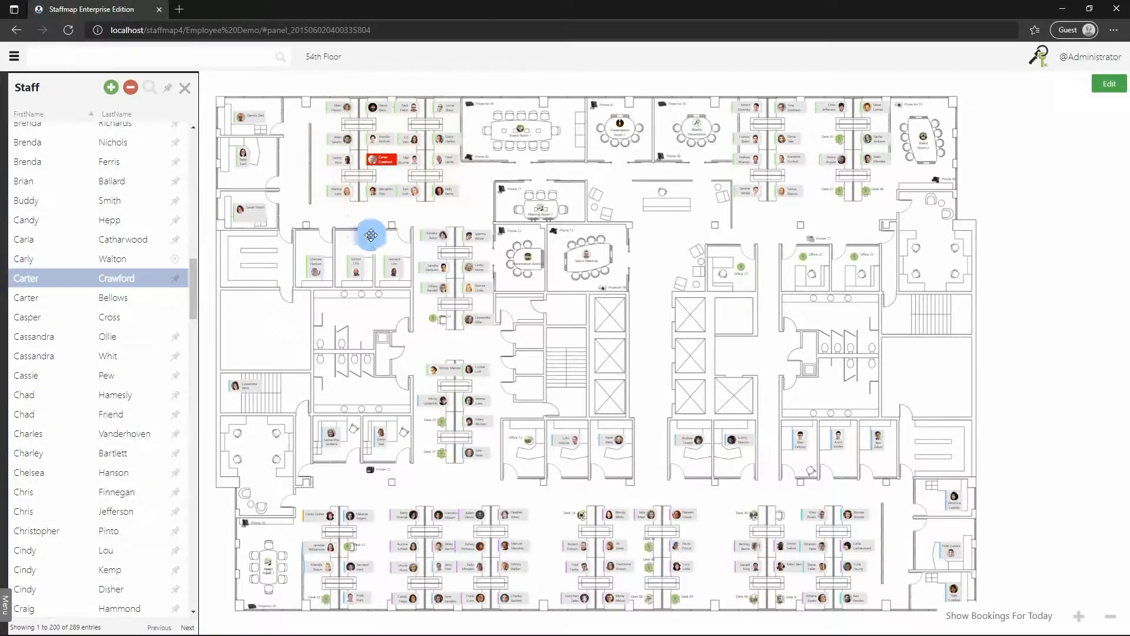
click(82, 300)
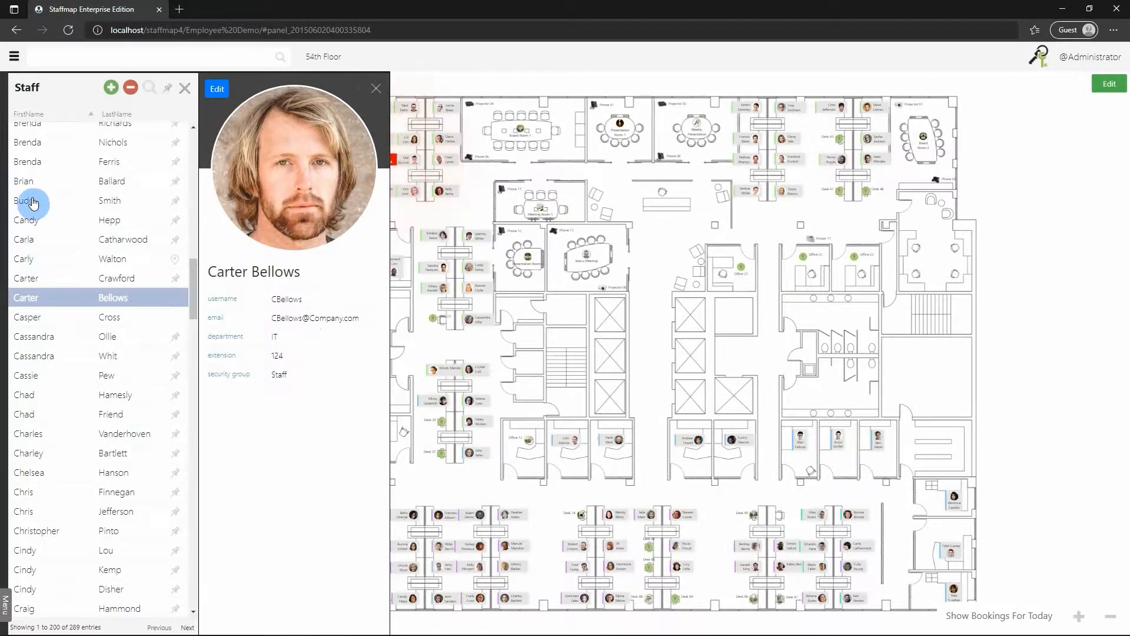
click(377, 89)
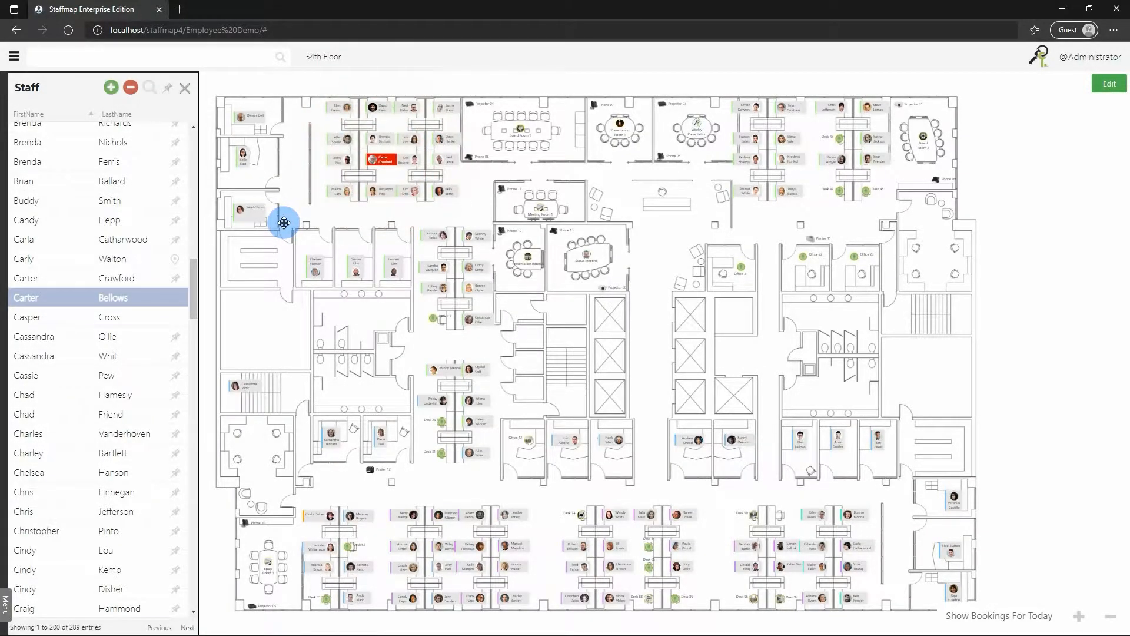
scroll(127, 203, up, 1)
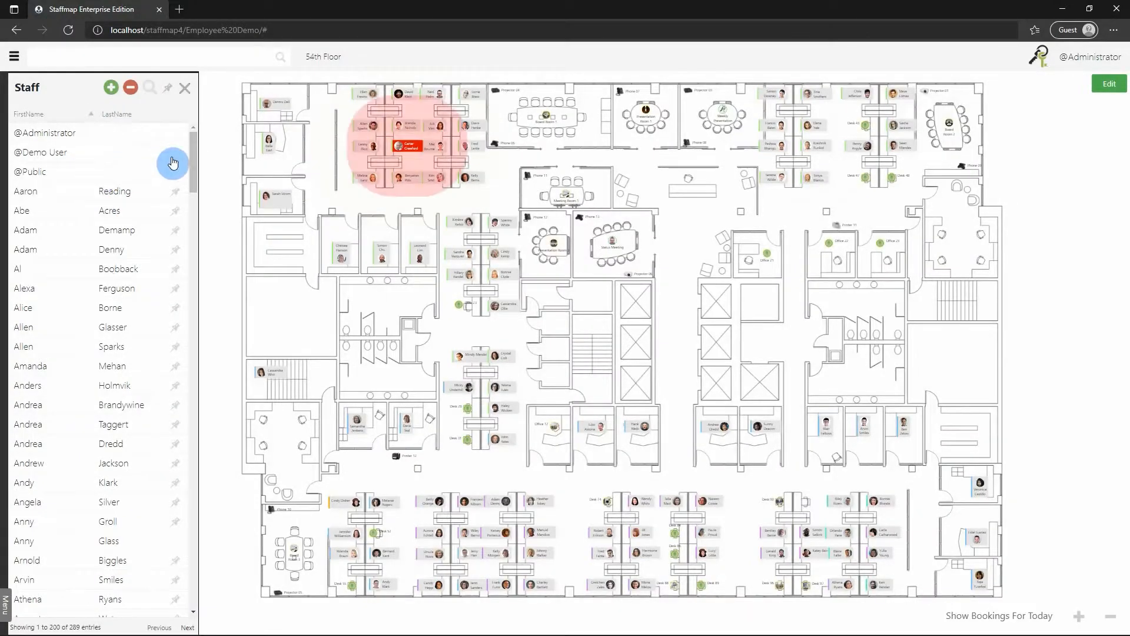
Create a staff member with name, username and email, in Human Resources with Staff security group.
click(111, 87)
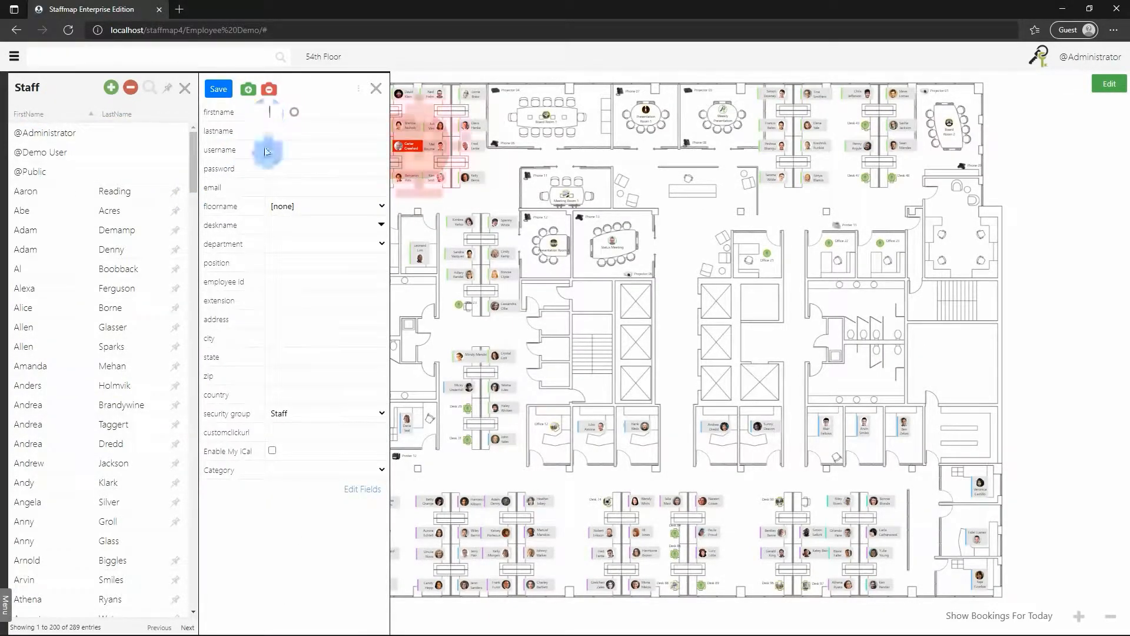
text(Bob)
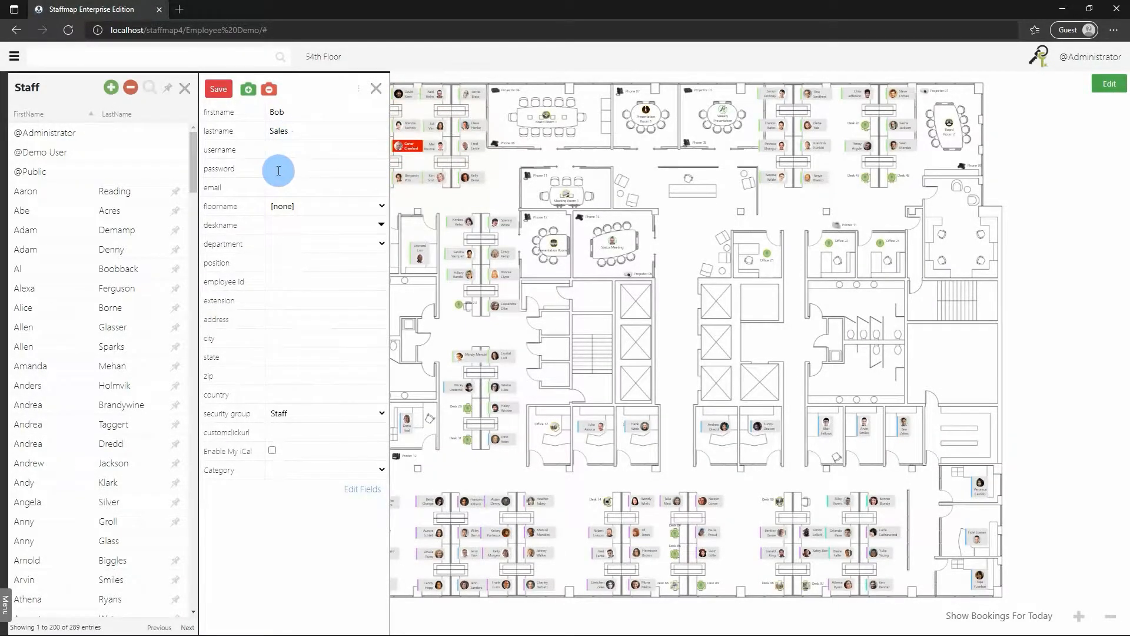
click(269, 151)
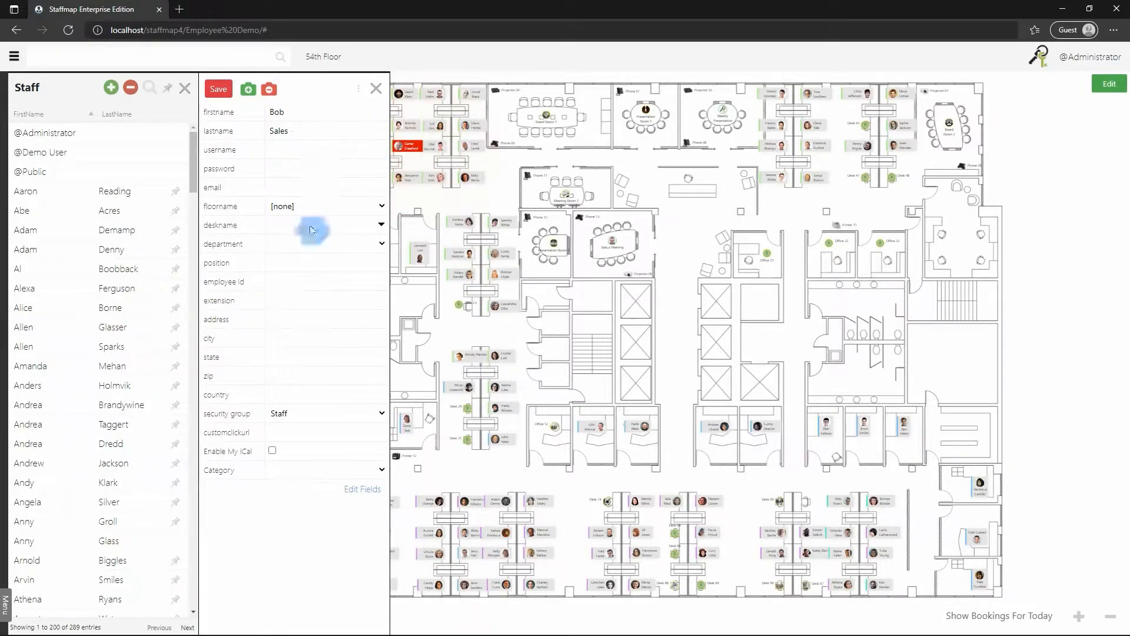
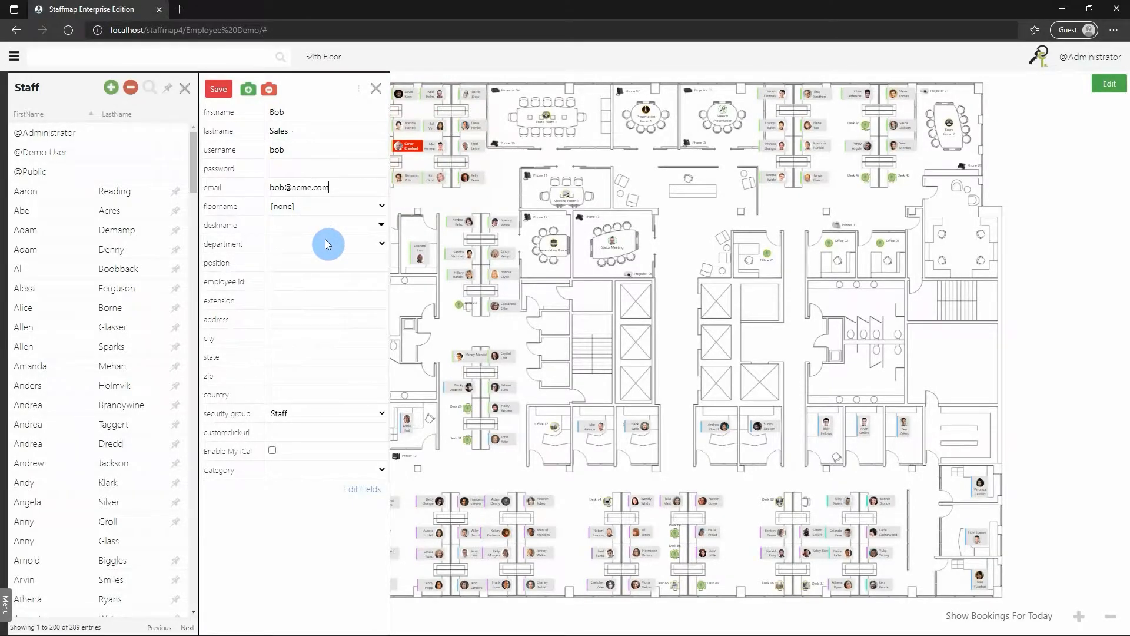
click(348, 241)
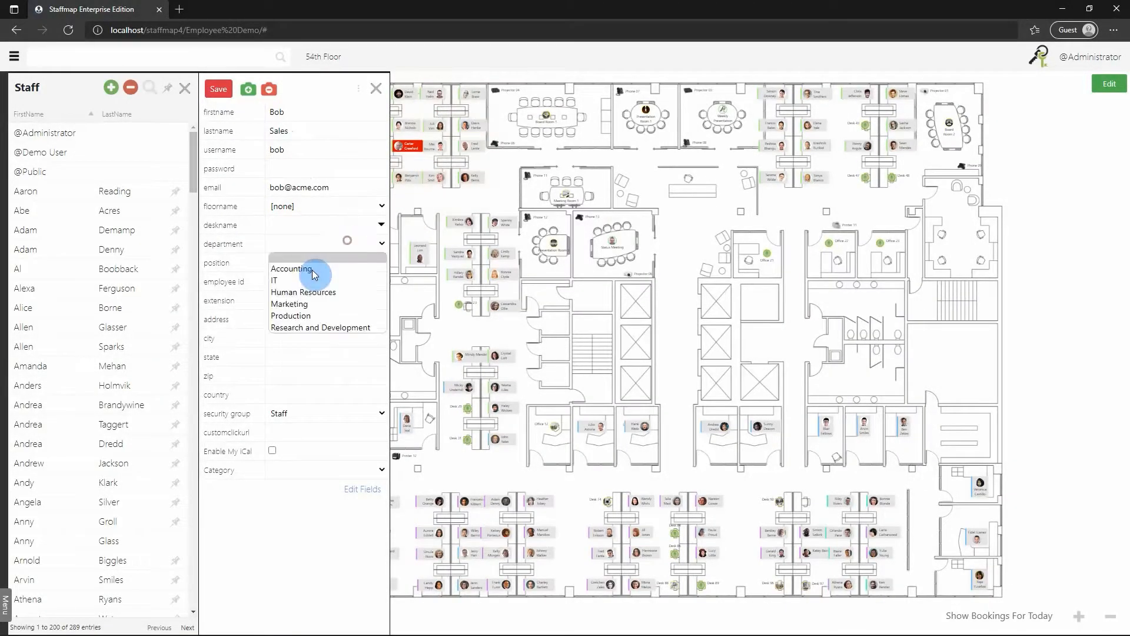
click(291, 293)
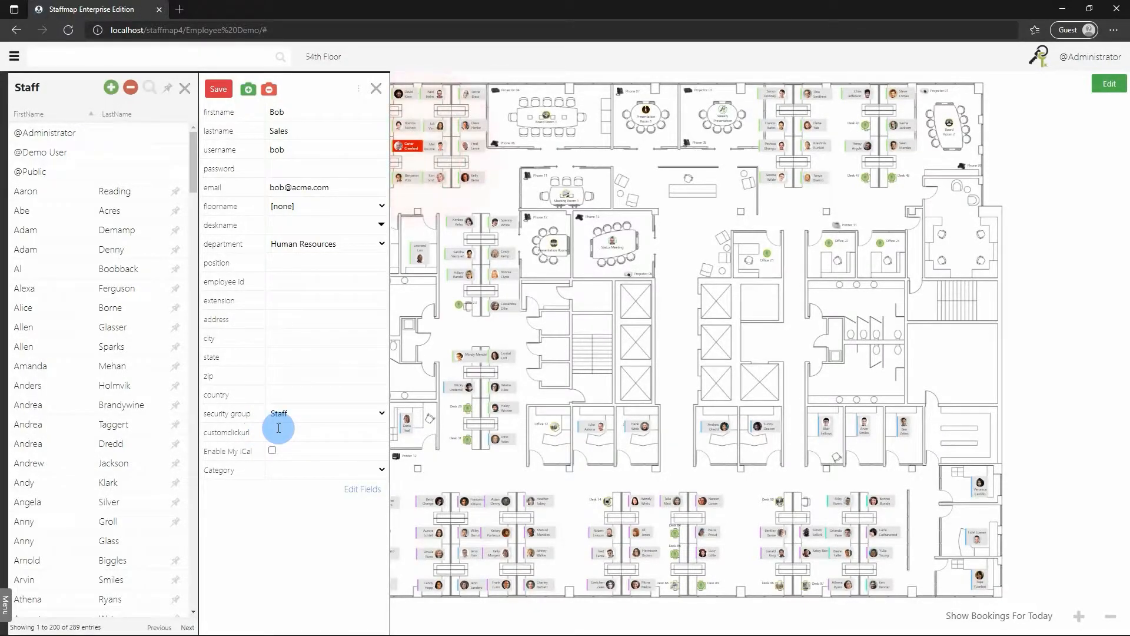
click(302, 413)
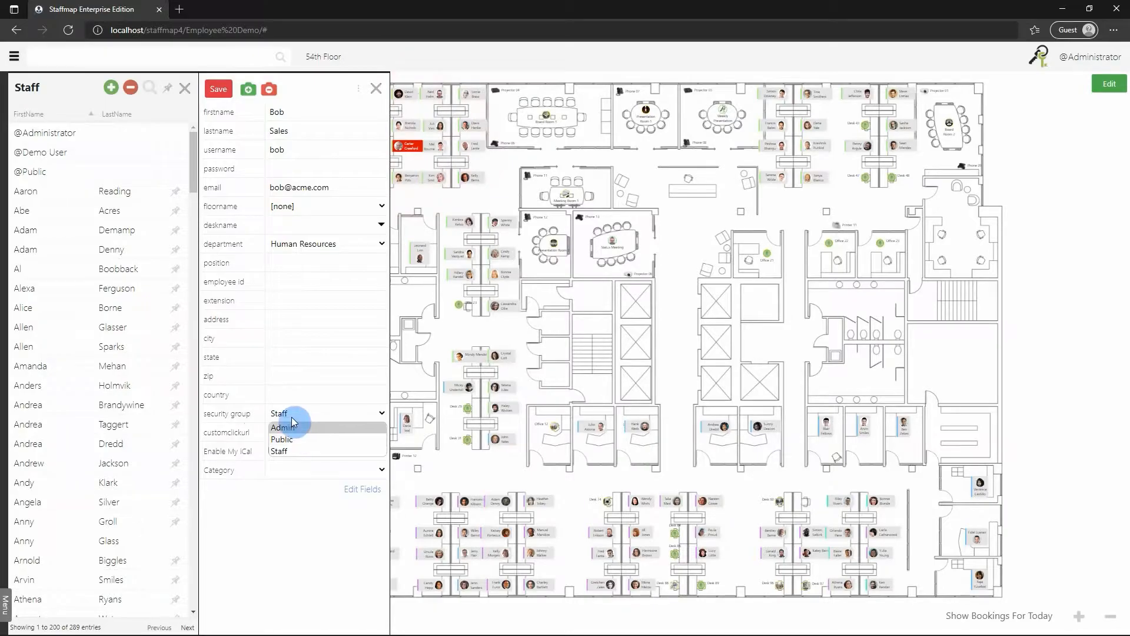
click(222, 413)
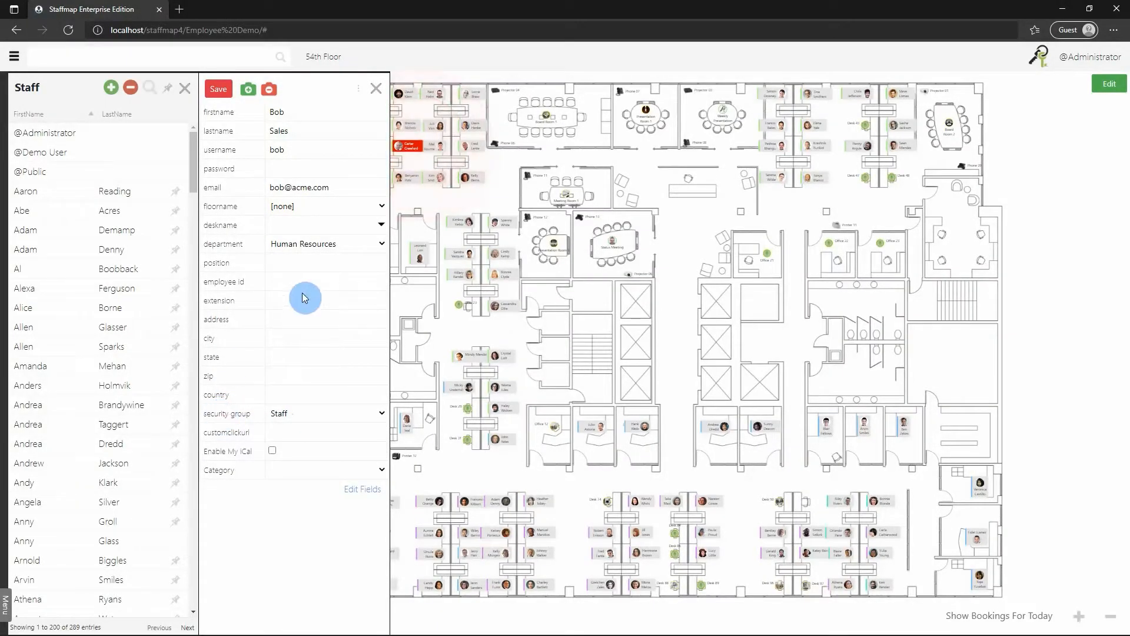
click(215, 90)
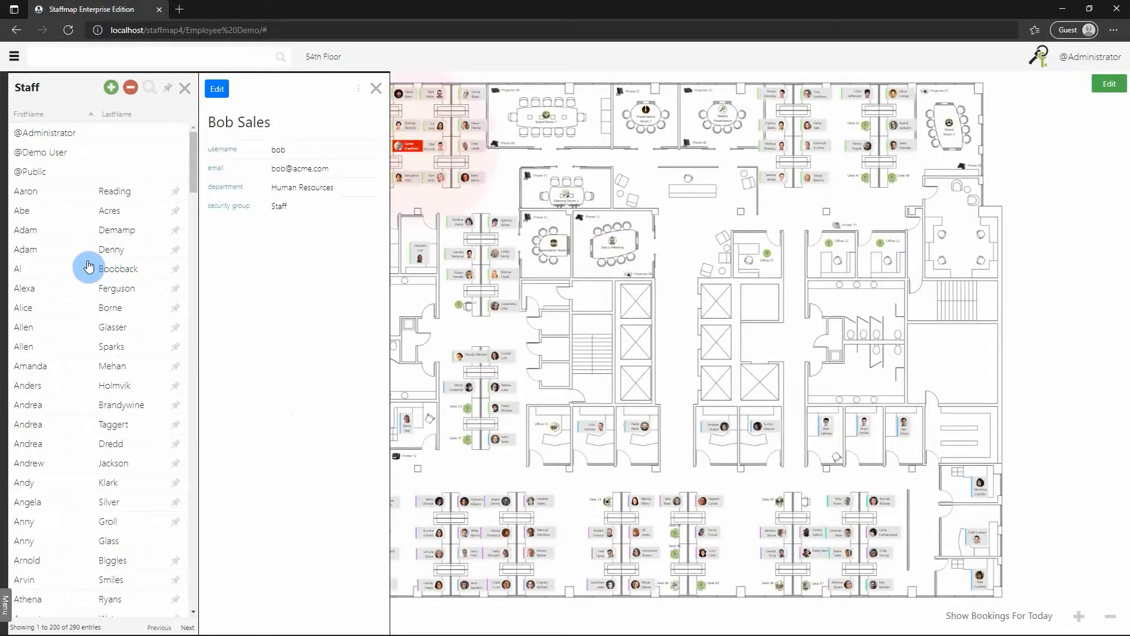
scroll(135, 147, down, 1)
click(146, 94)
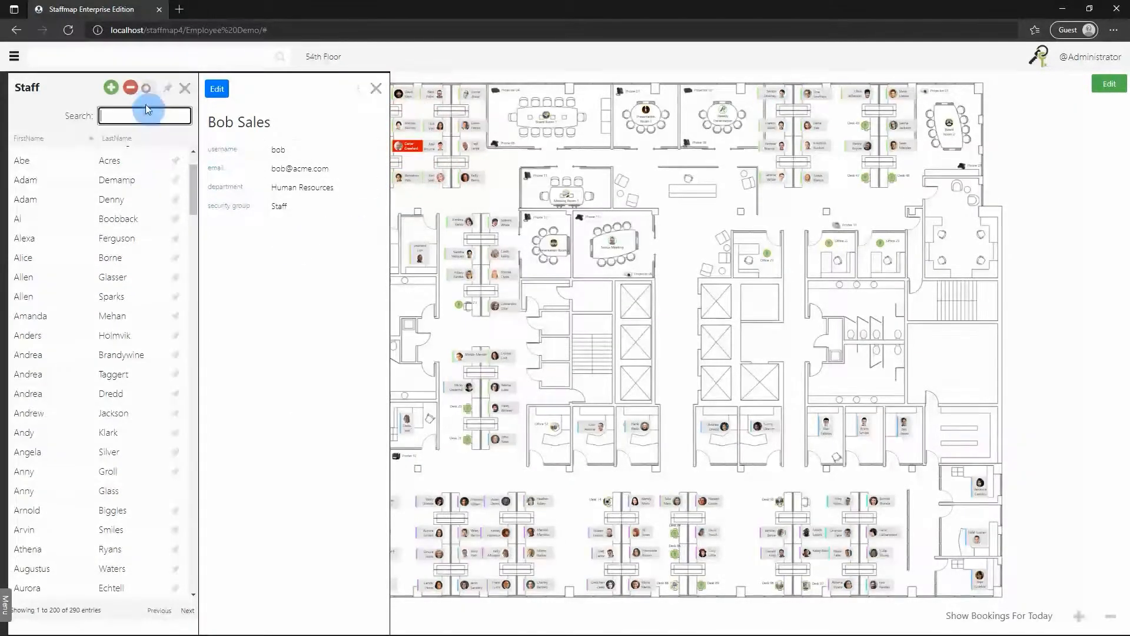
text(sales)
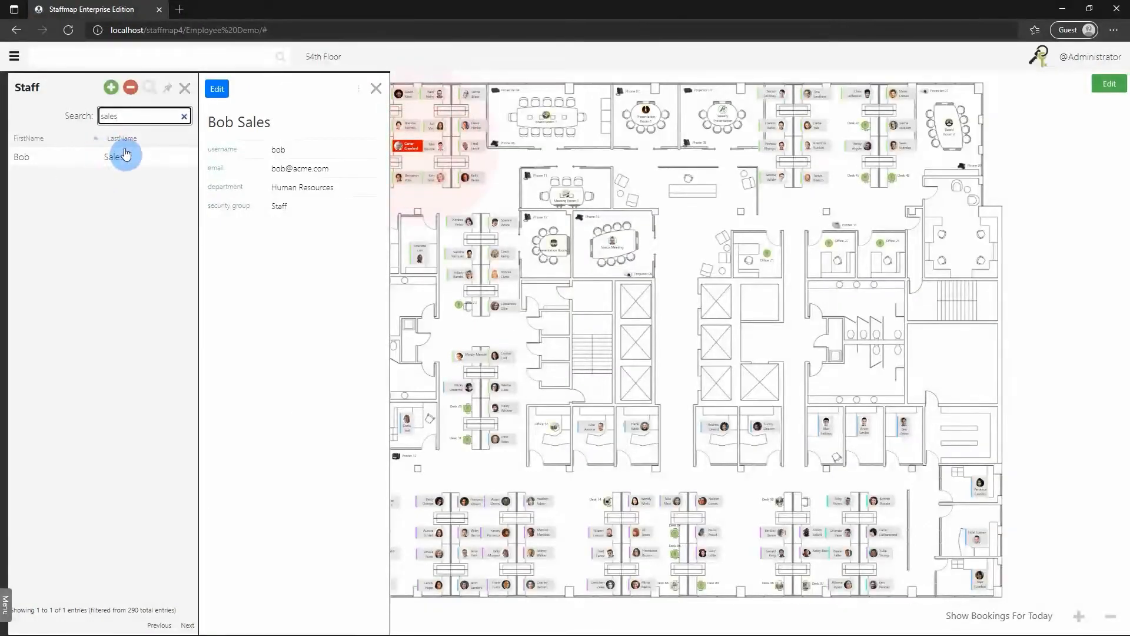
click(375, 88)
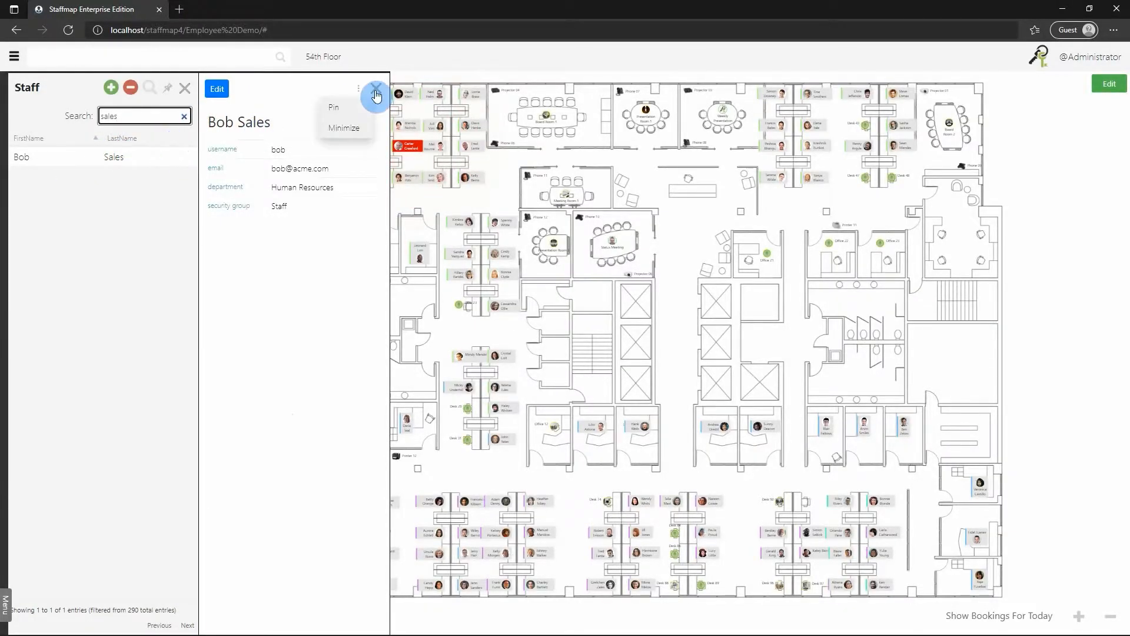
drag(131, 115, 58, 128)
key(BackSpace)
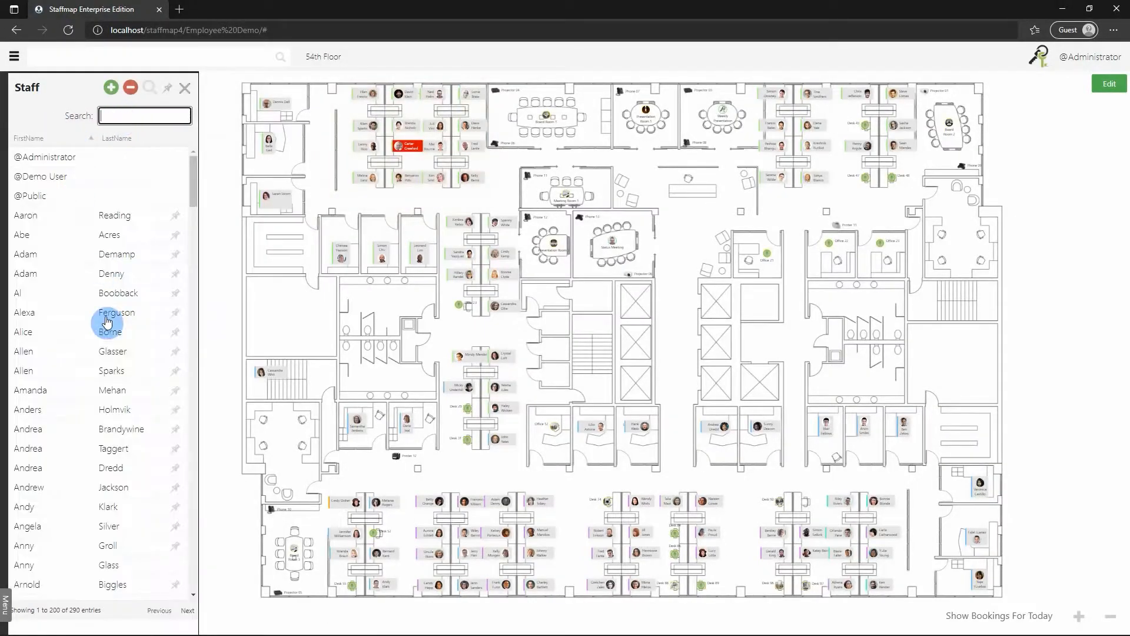
click(46, 310)
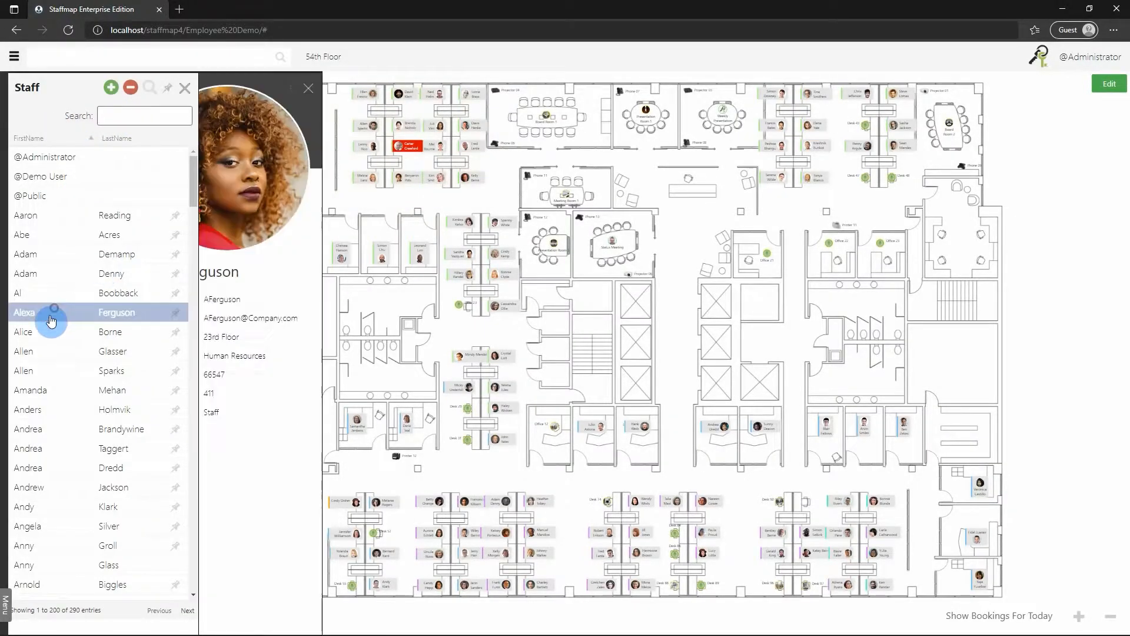
click(130, 89)
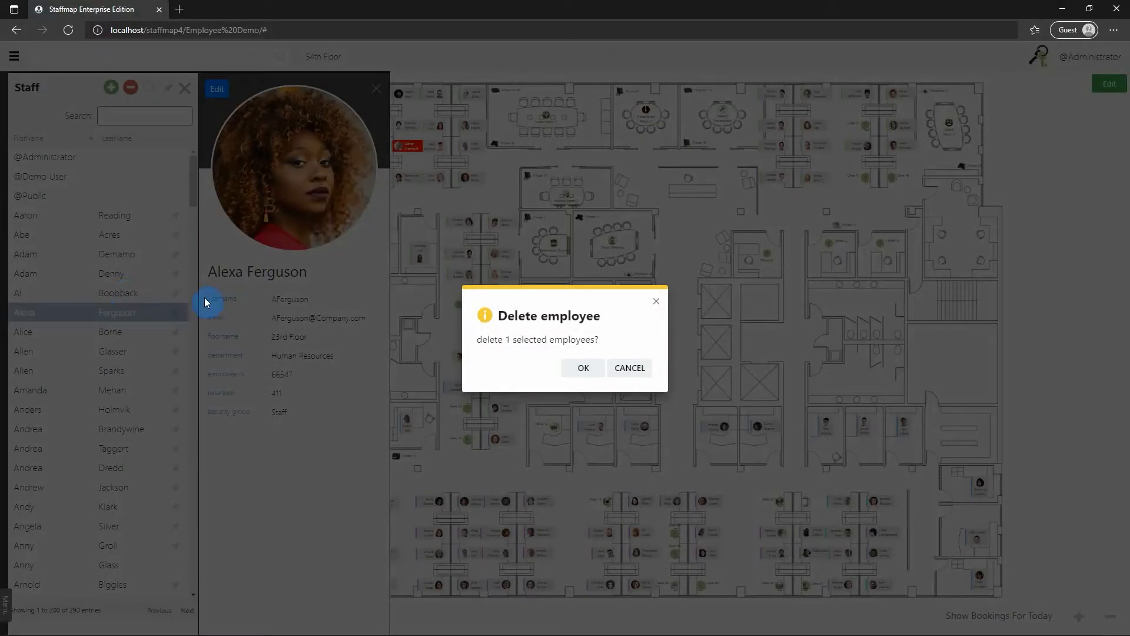
click(584, 368)
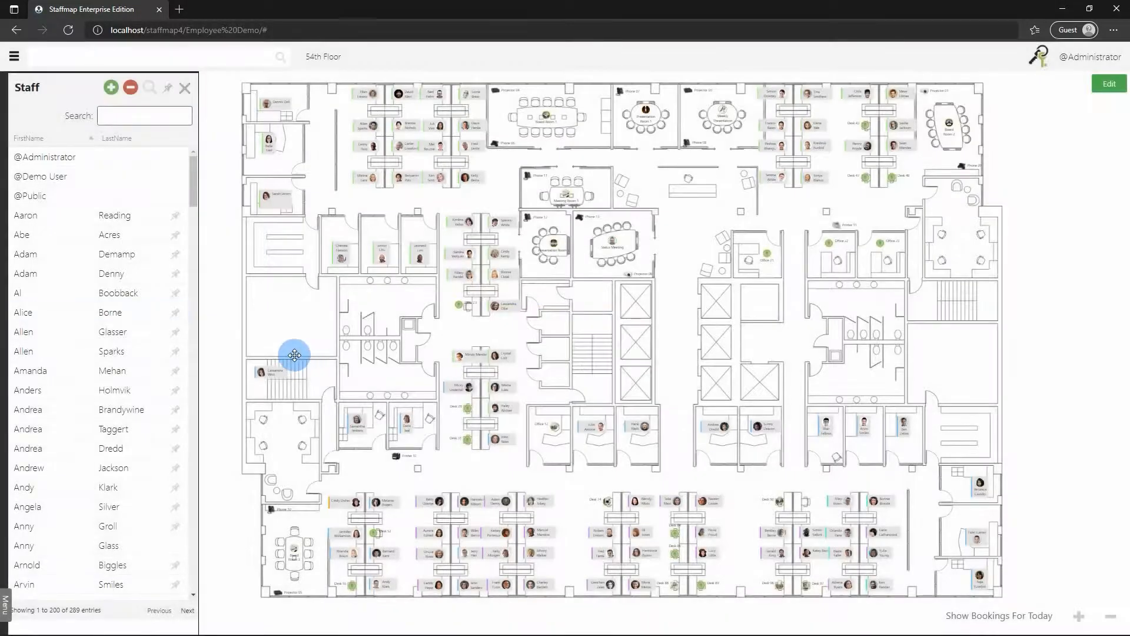
scroll(277, 290, down, 1)
scroll(122, 327, down, 9)
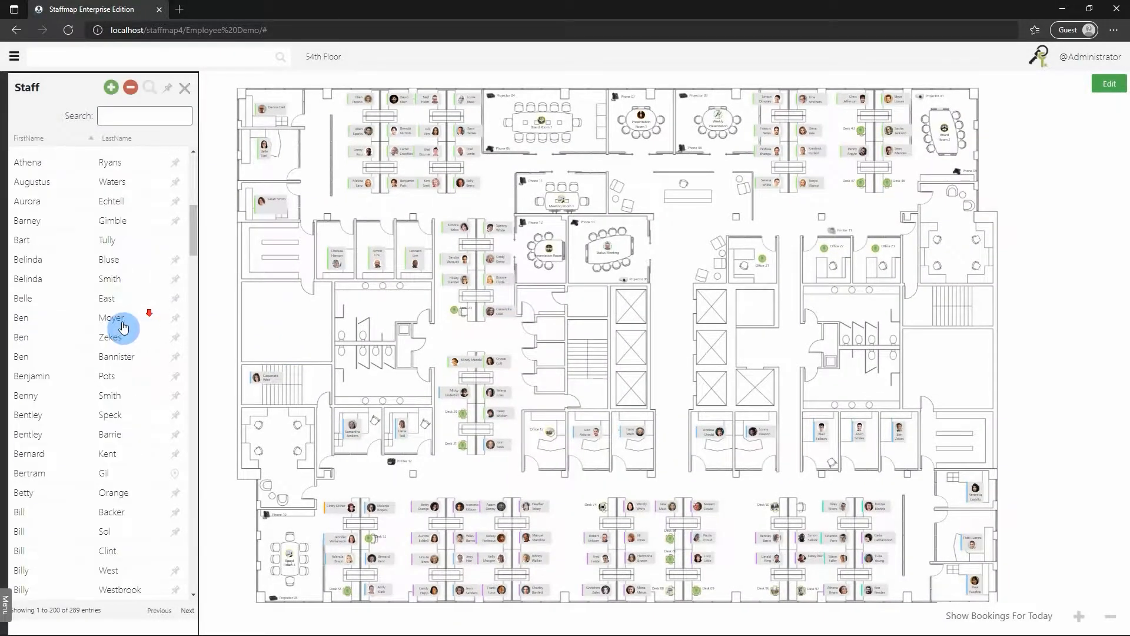
scroll(97, 312, down, 3)
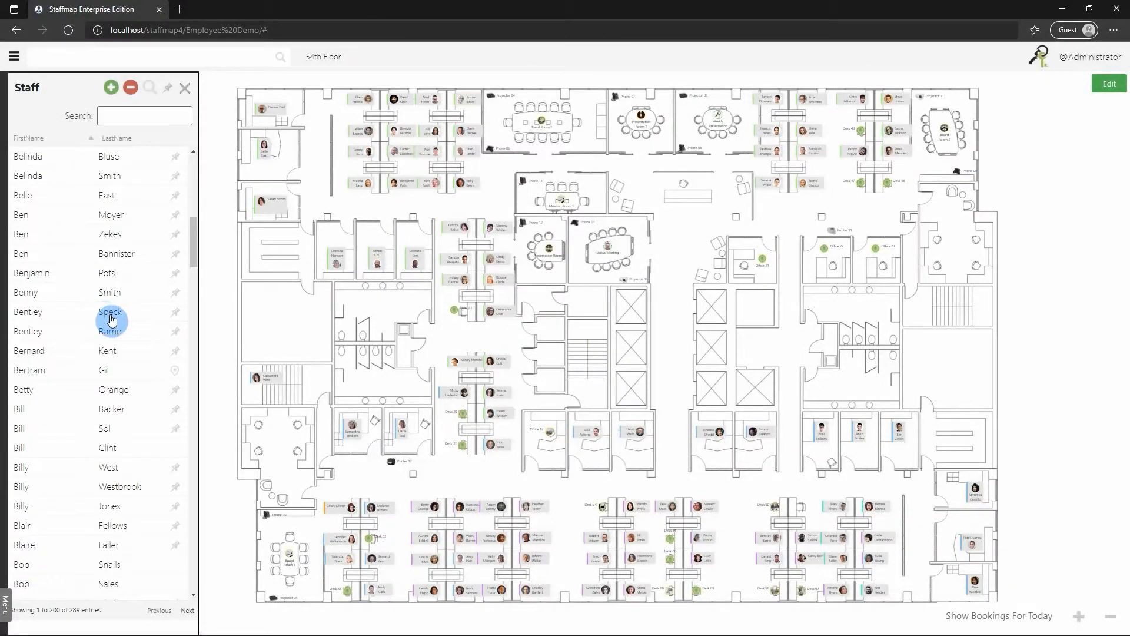
scroll(112, 320, up, 6)
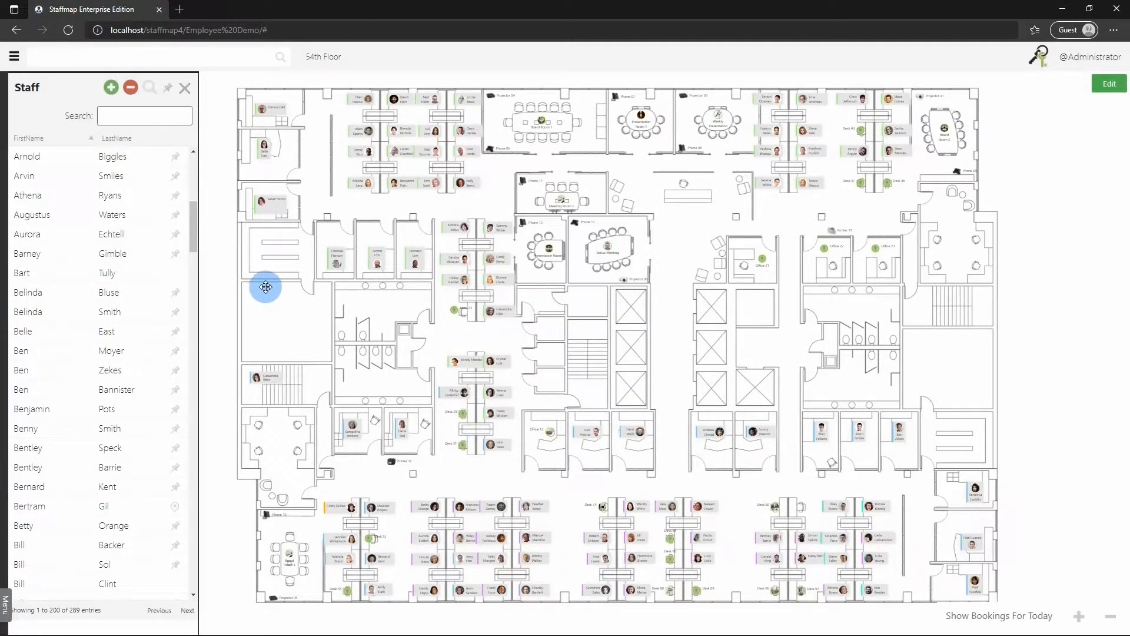
drag(267, 303, 298, 299)
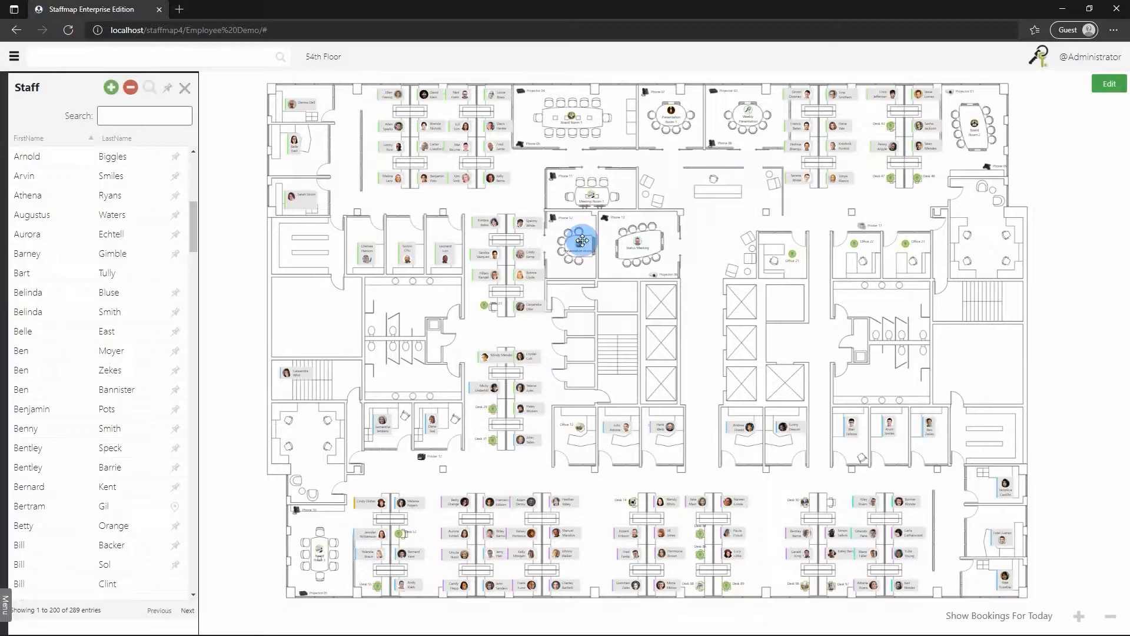
Enter employee editing and place two staff members in the empty left and lower-left offices.
click(1112, 89)
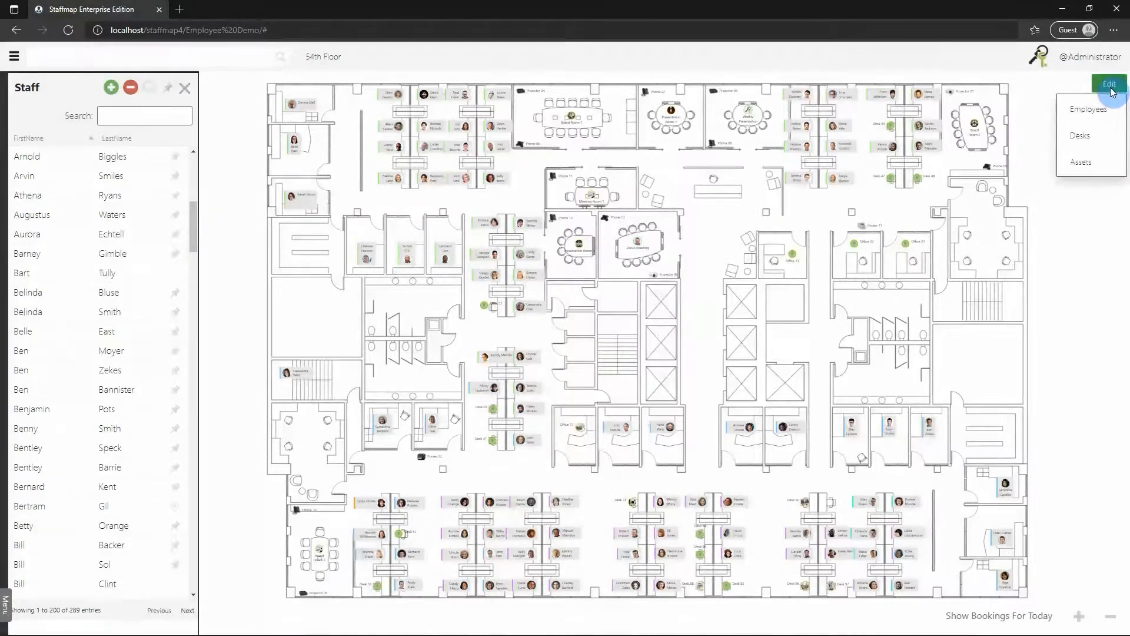
click(1090, 111)
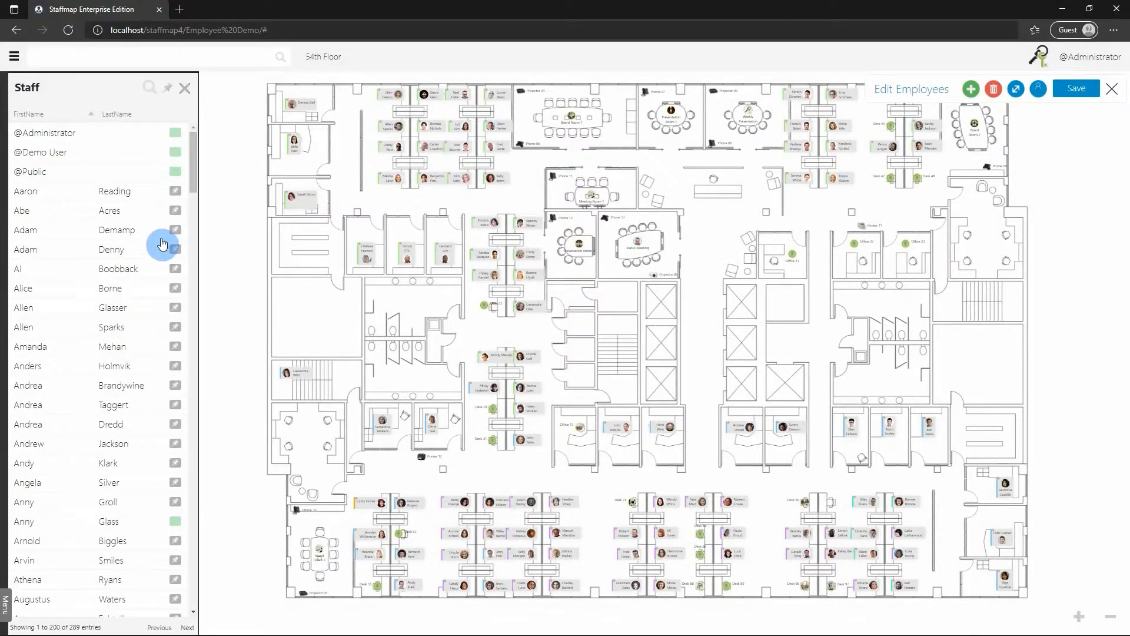
drag(173, 231, 307, 300)
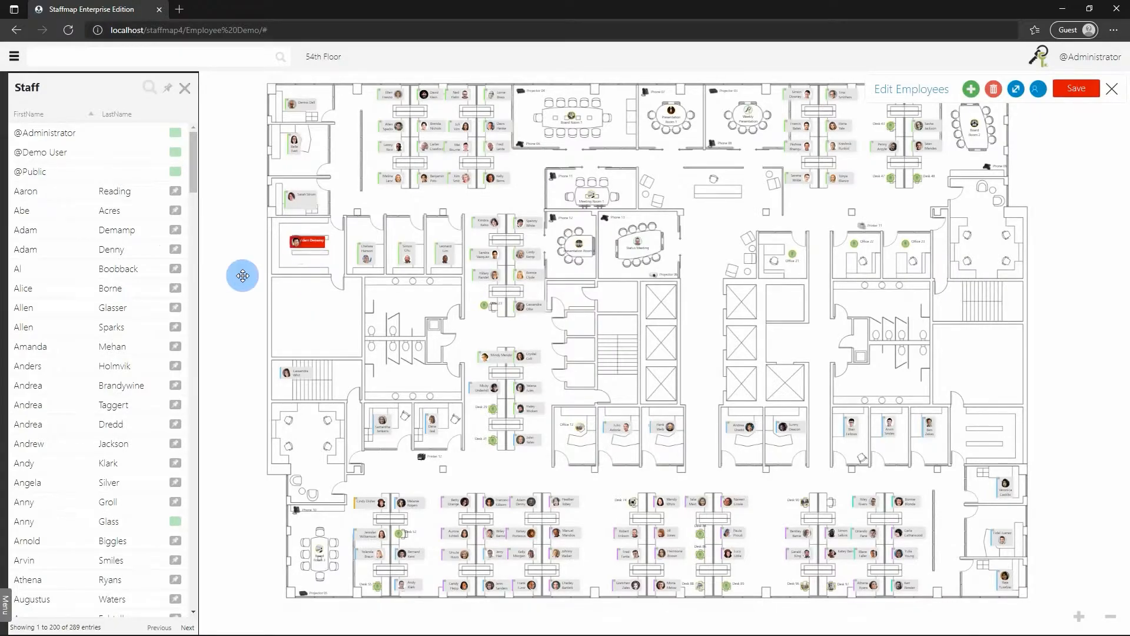
drag(176, 314, 341, 343)
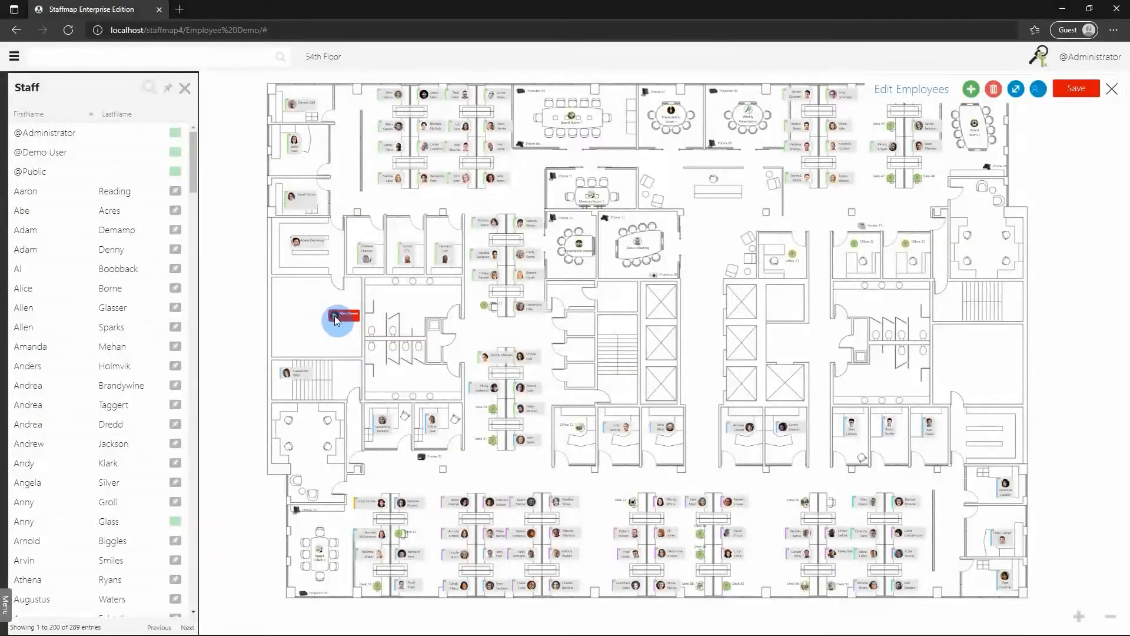
scroll(131, 333, down, 5)
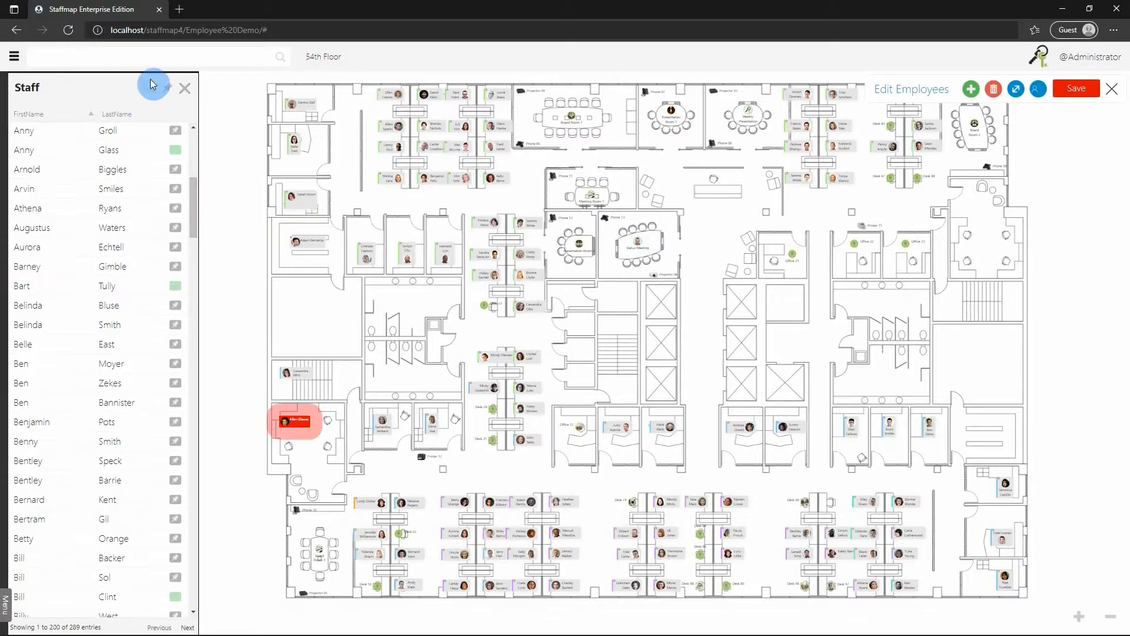
Find a staff member by searching 'sa', seat them at the empty right desk, and save.
click(150, 86)
text(sa)
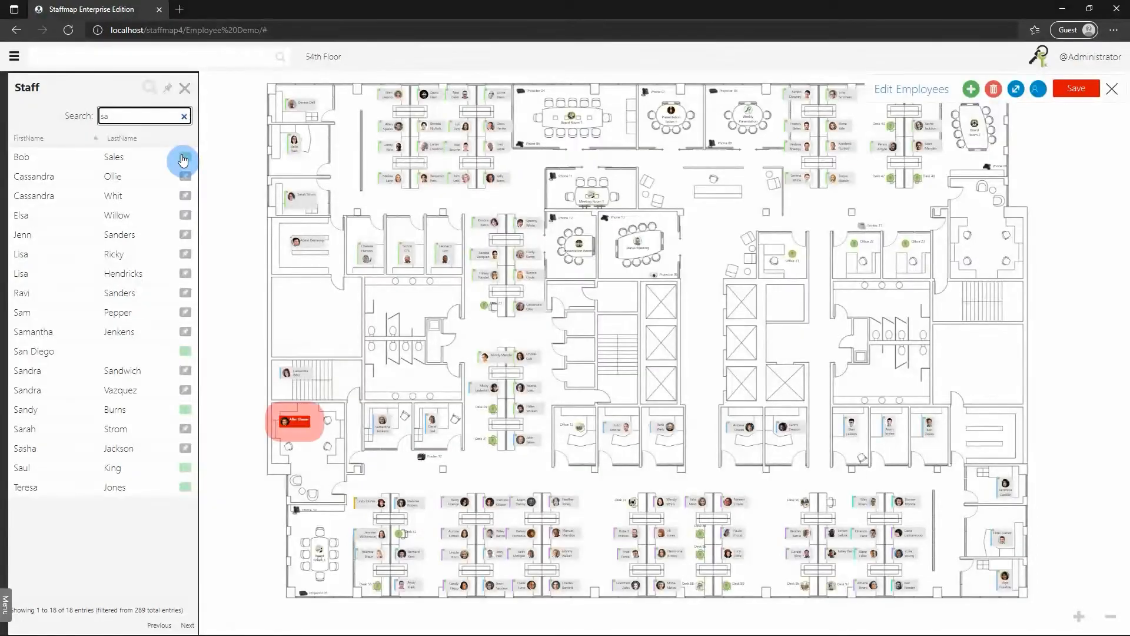
mouse_move(184, 165)
mouse_down()
mouse_move(181, 216)
mouse_move(705, 364)
mouse_up()
mouse_move(729, 447)
mouse_down()
mouse_move(853, 454)
mouse_move(988, 438)
mouse_up()
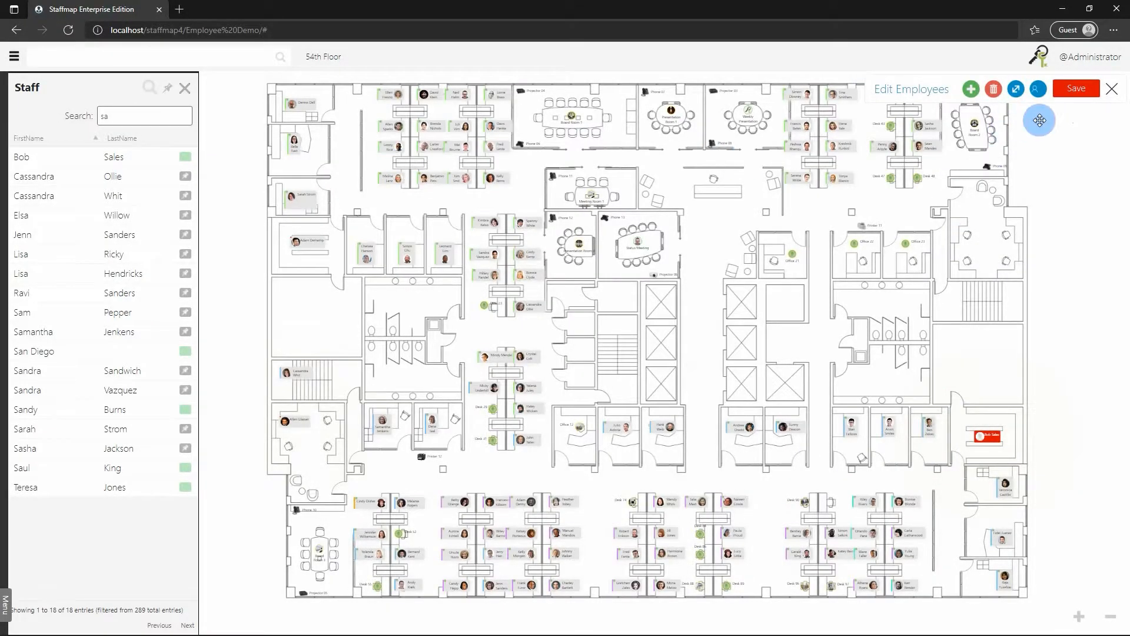
click(1075, 90)
click(1112, 89)
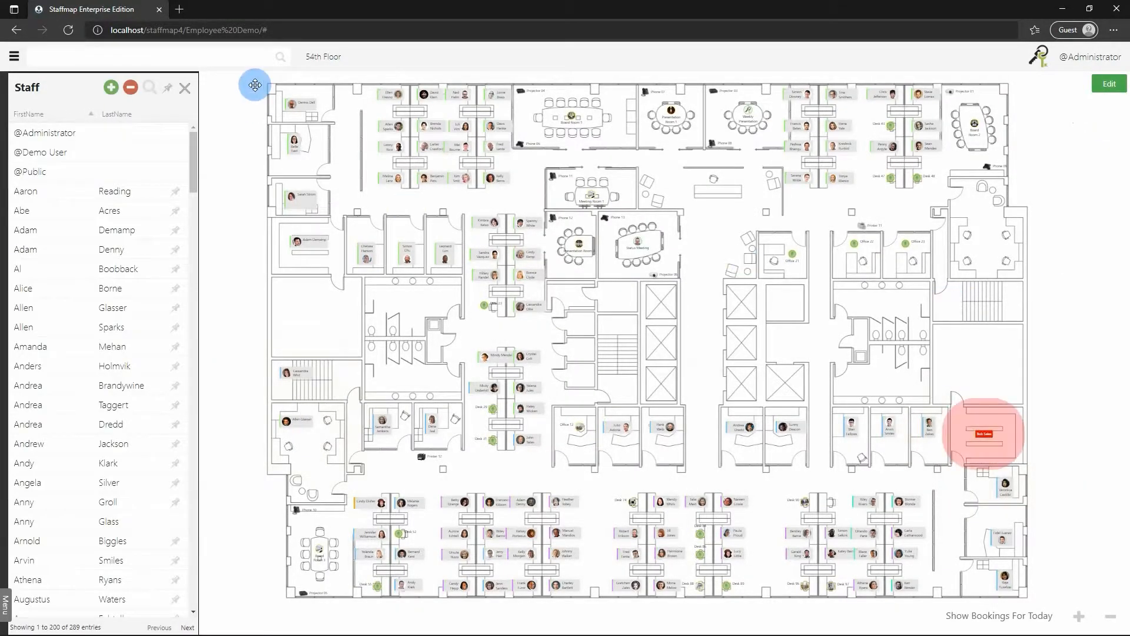
Show the location tree and put the 54th Floor map back into employee editing.
click(184, 88)
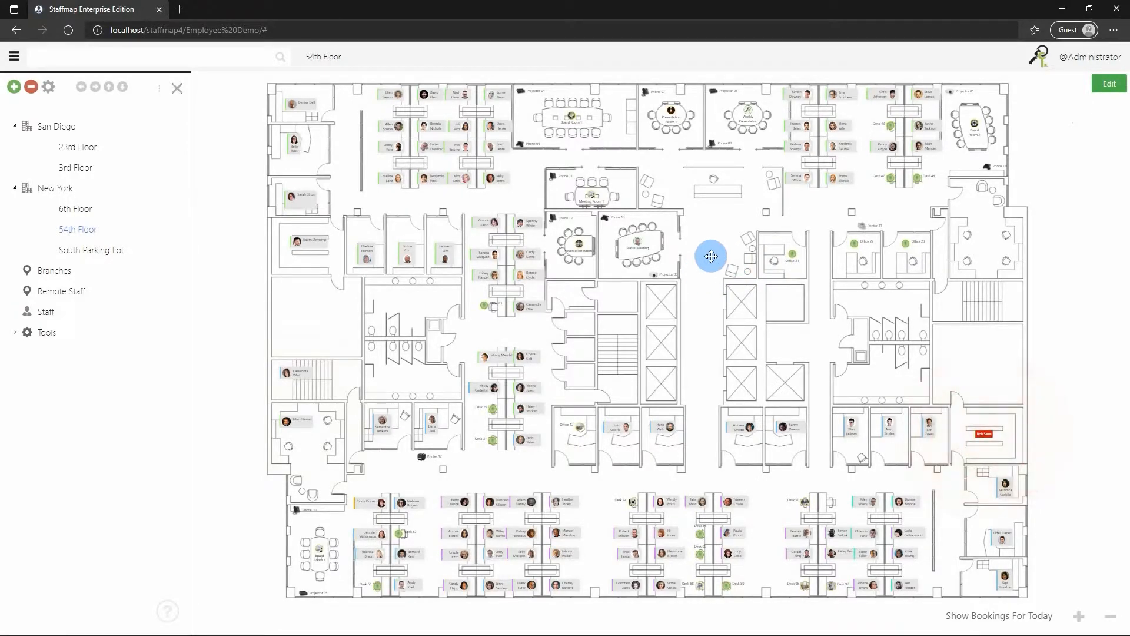
click(1105, 88)
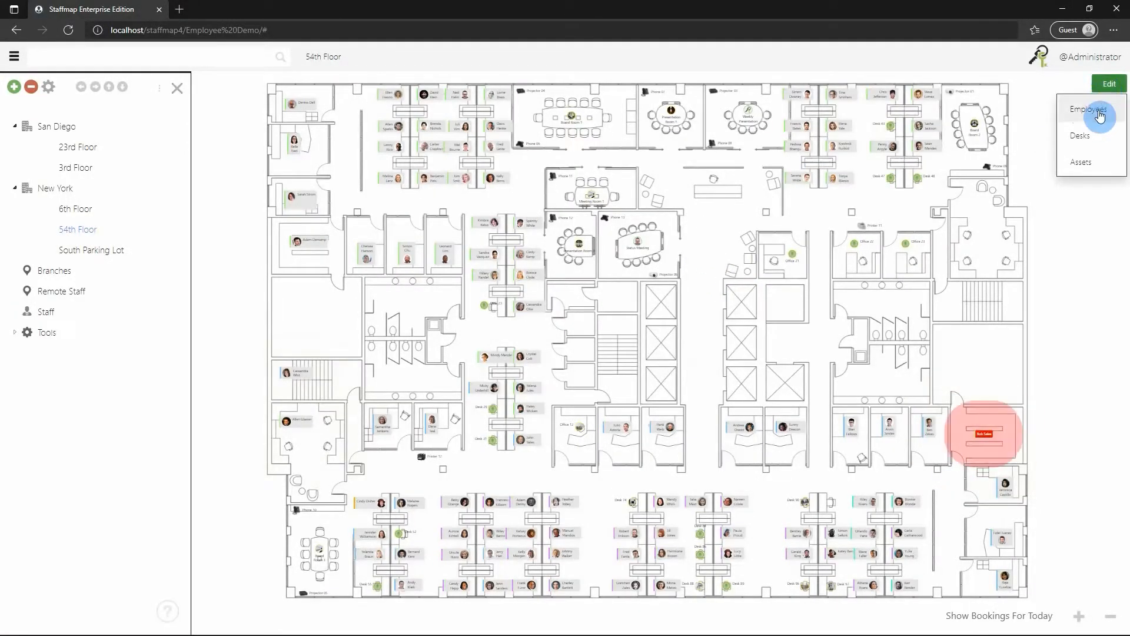
click(1095, 111)
scroll(634, 162, up, 5)
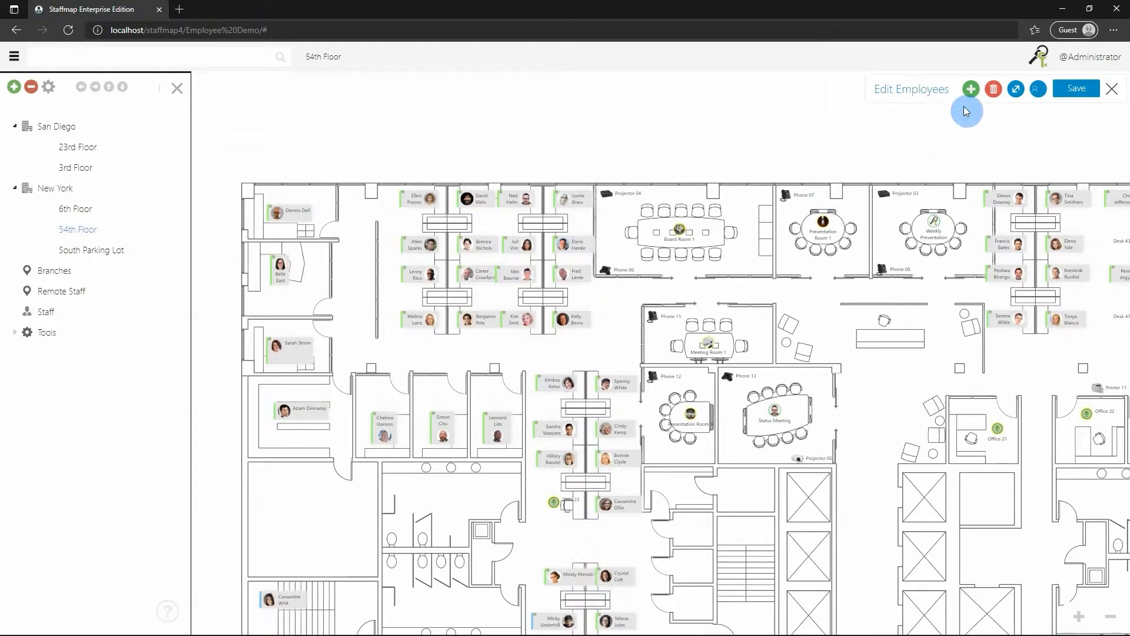
Add a blank firstname lastname employee card in the open area beside Meeting Room 1.
click(971, 90)
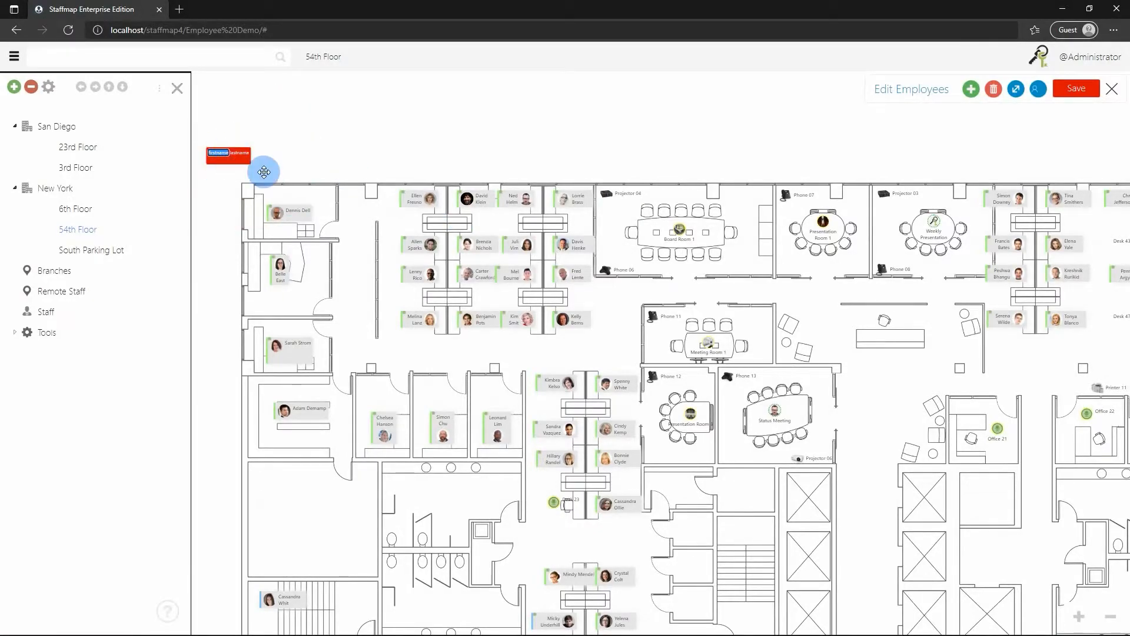
drag(346, 266, 321, 211)
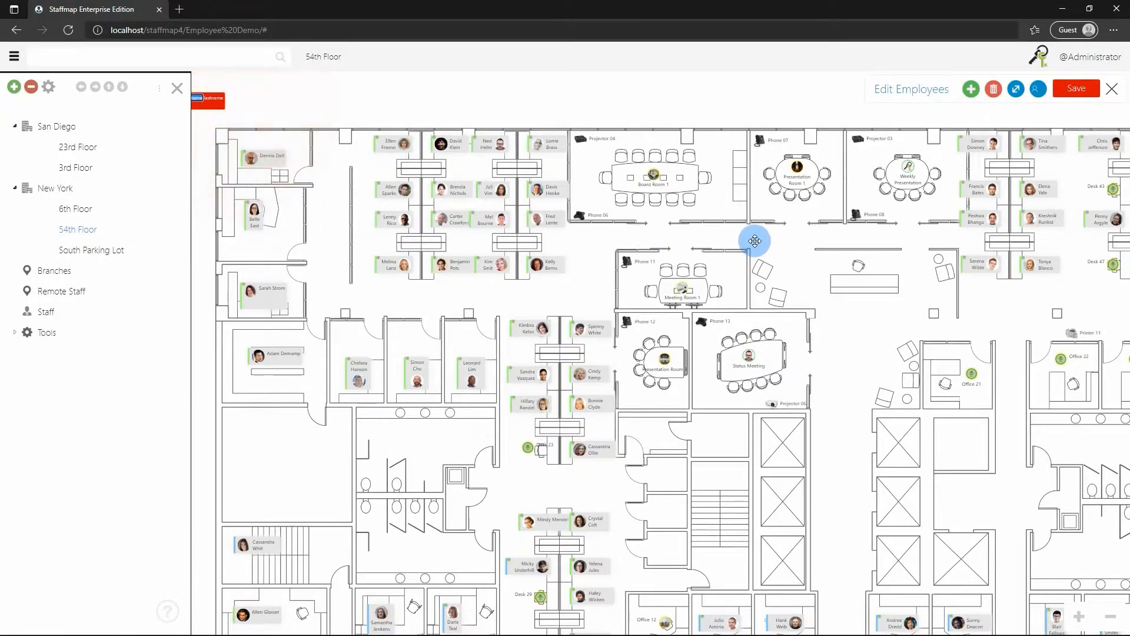
click(795, 275)
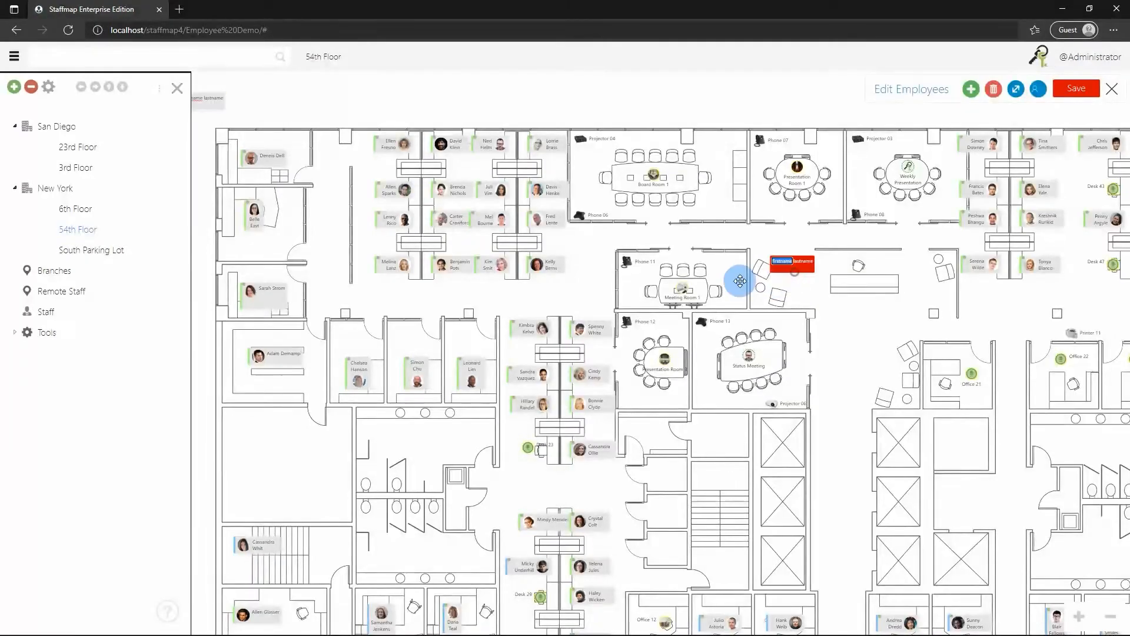
scroll(846, 289, up, 1)
scroll(835, 280, up, 2)
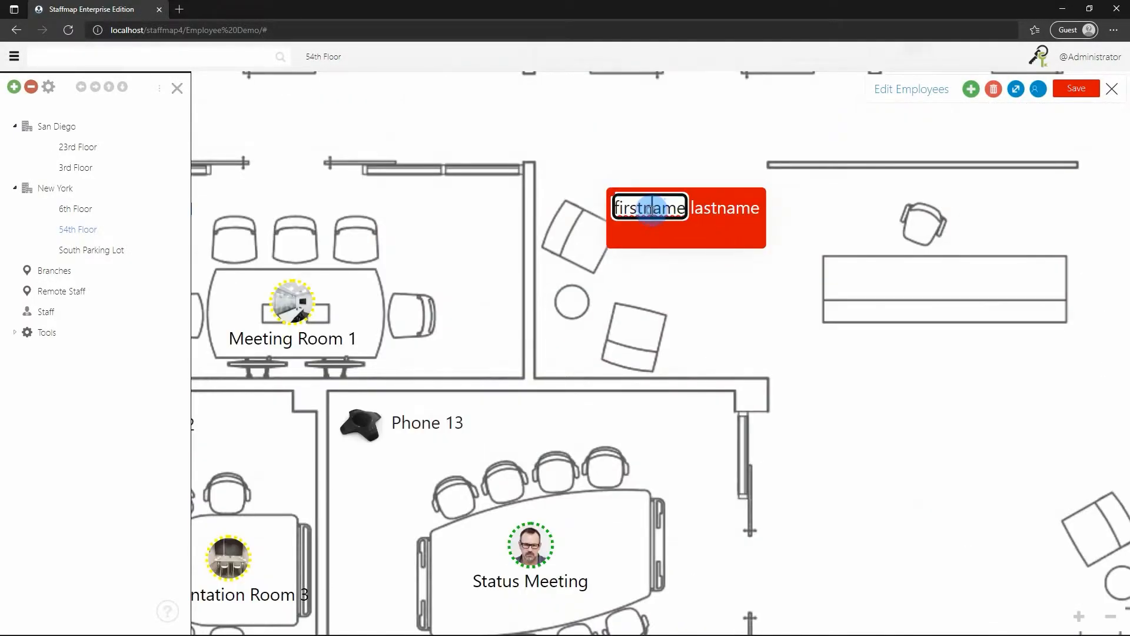
Type the new employee's first and last name onto the card and commit it.
text(Bob)
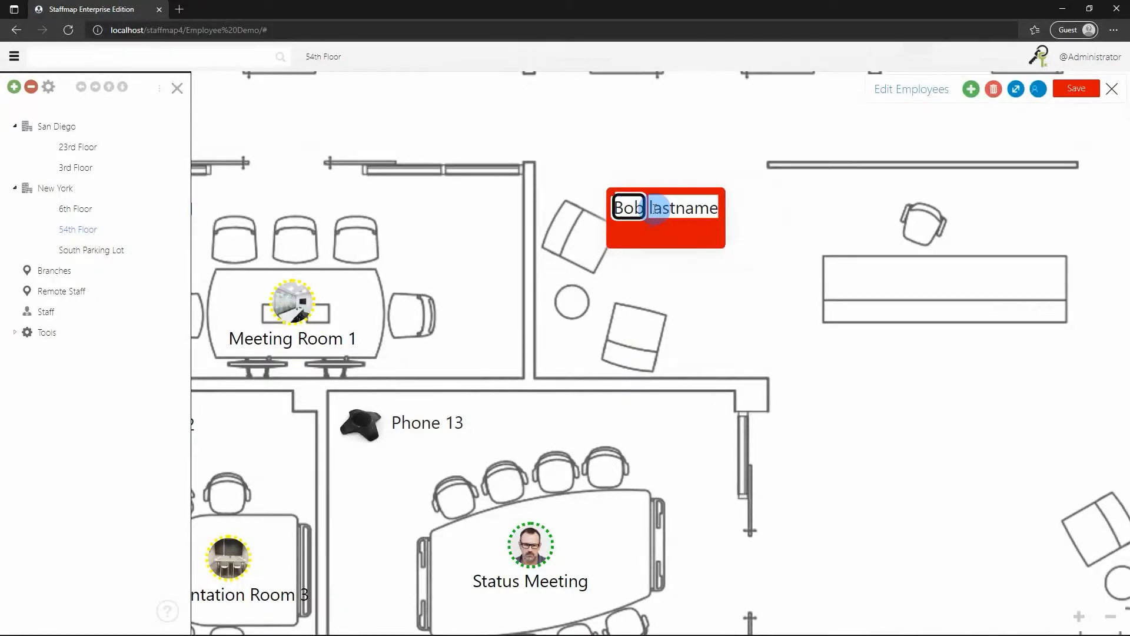
click(690, 211)
text(Second)
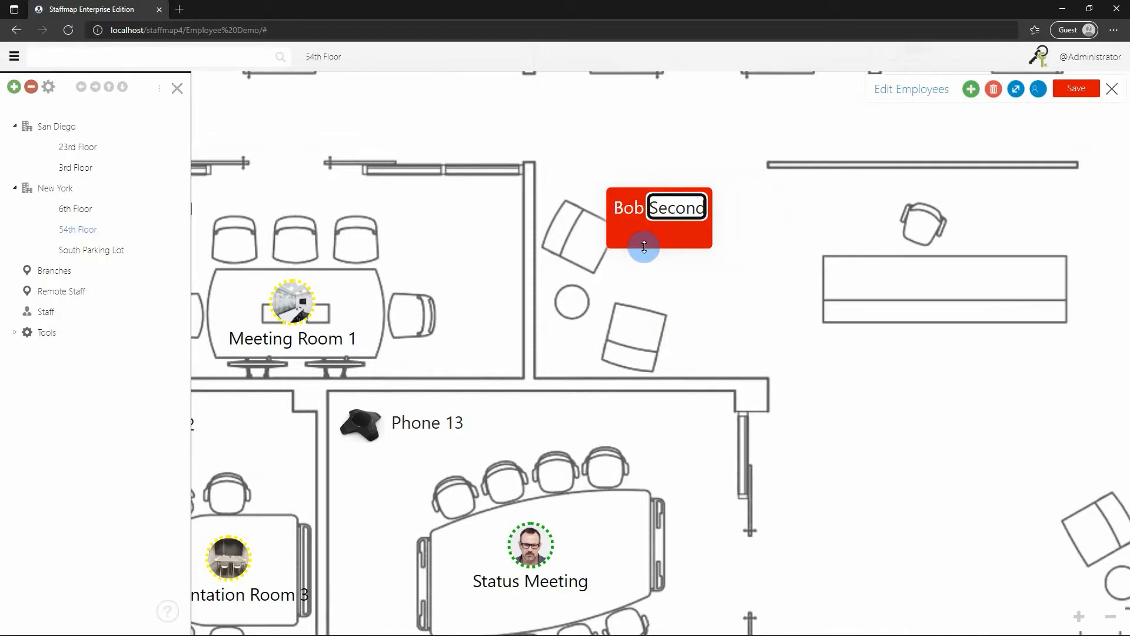
drag(644, 248, 668, 249)
scroll(701, 242, down, 2)
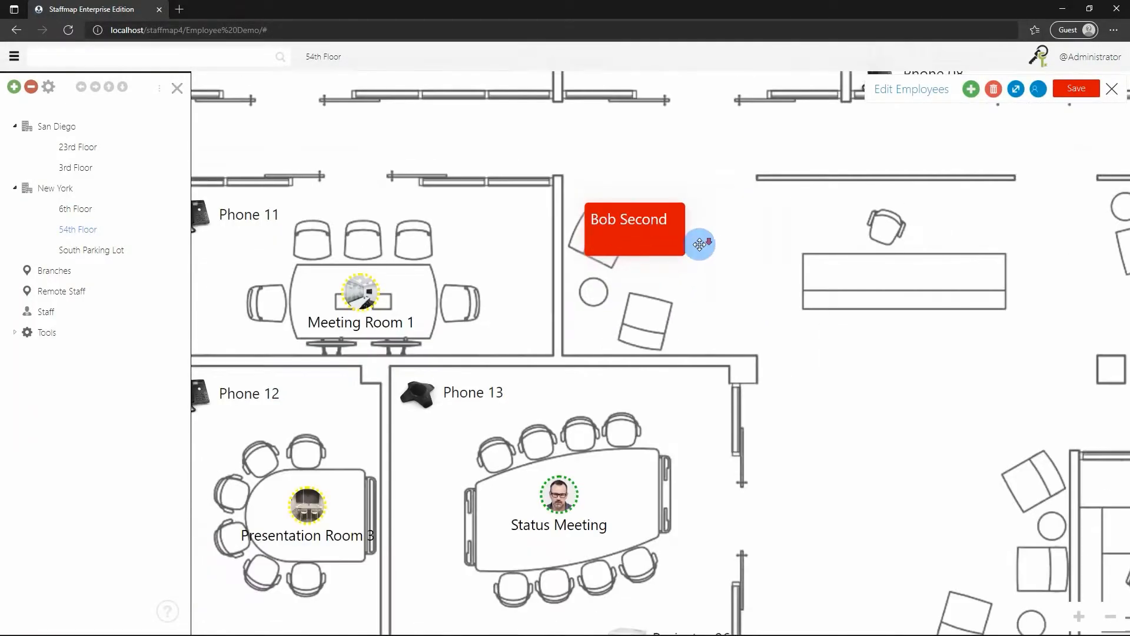
Move an employee from the right-hand cluster to the desk beside the new card, then save.
scroll(744, 194, down, 2)
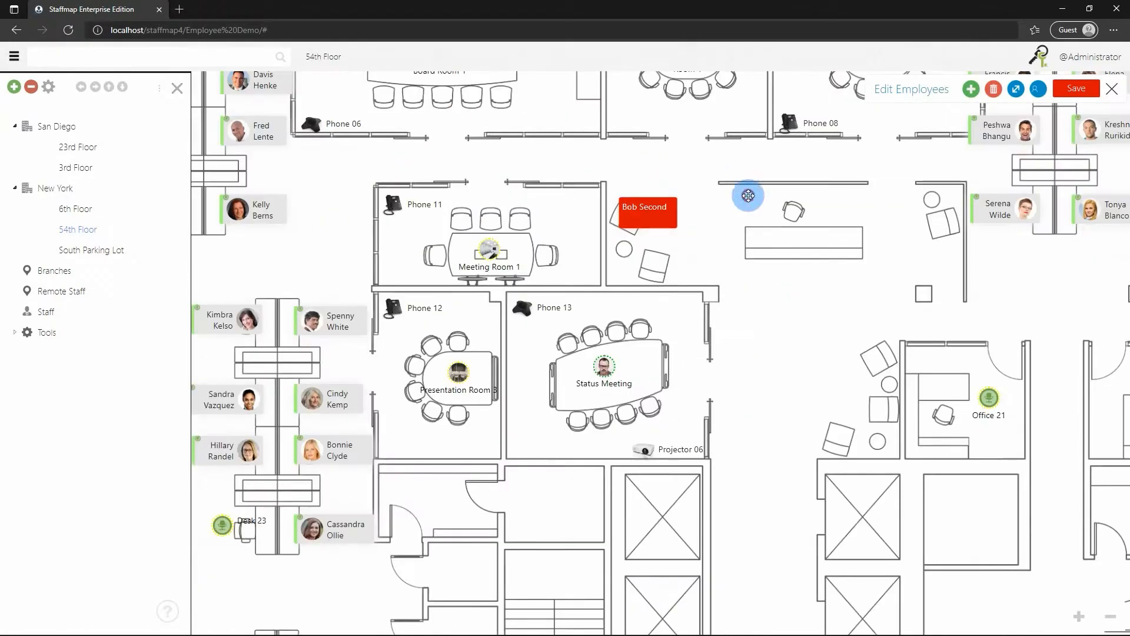
drag(695, 317, 686, 312)
drag(780, 306, 699, 257)
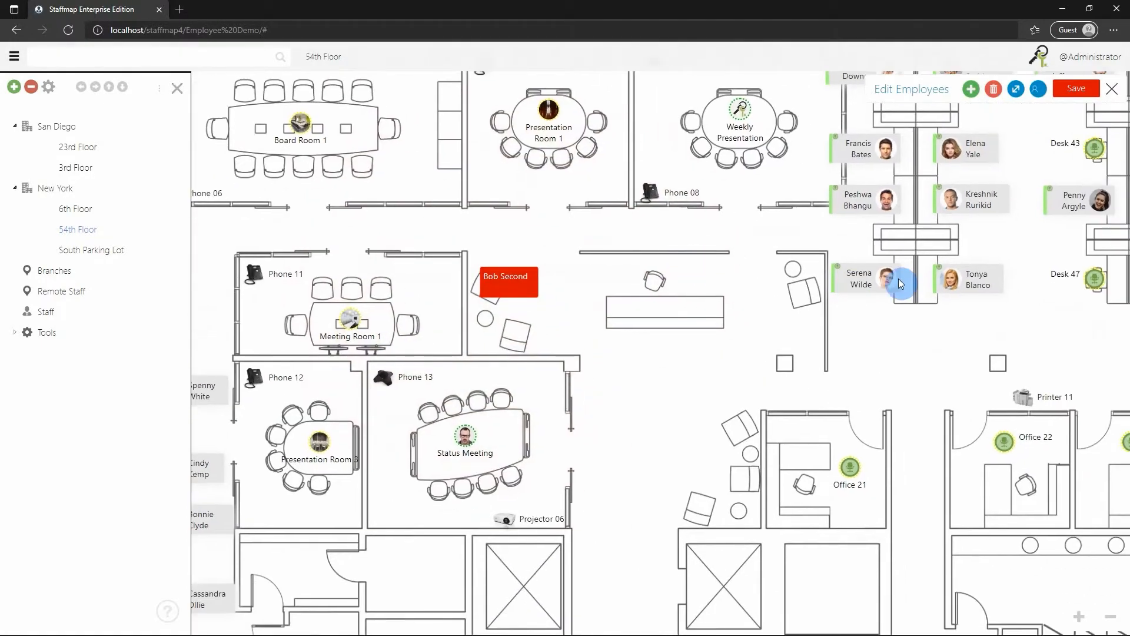
drag(864, 278, 665, 292)
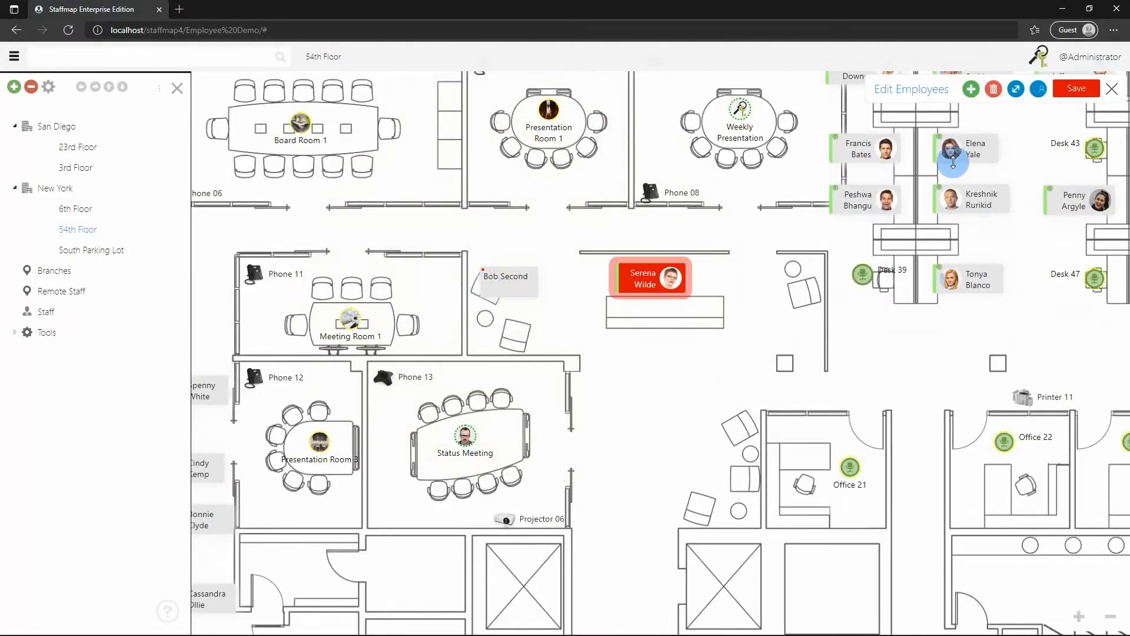
click(1070, 89)
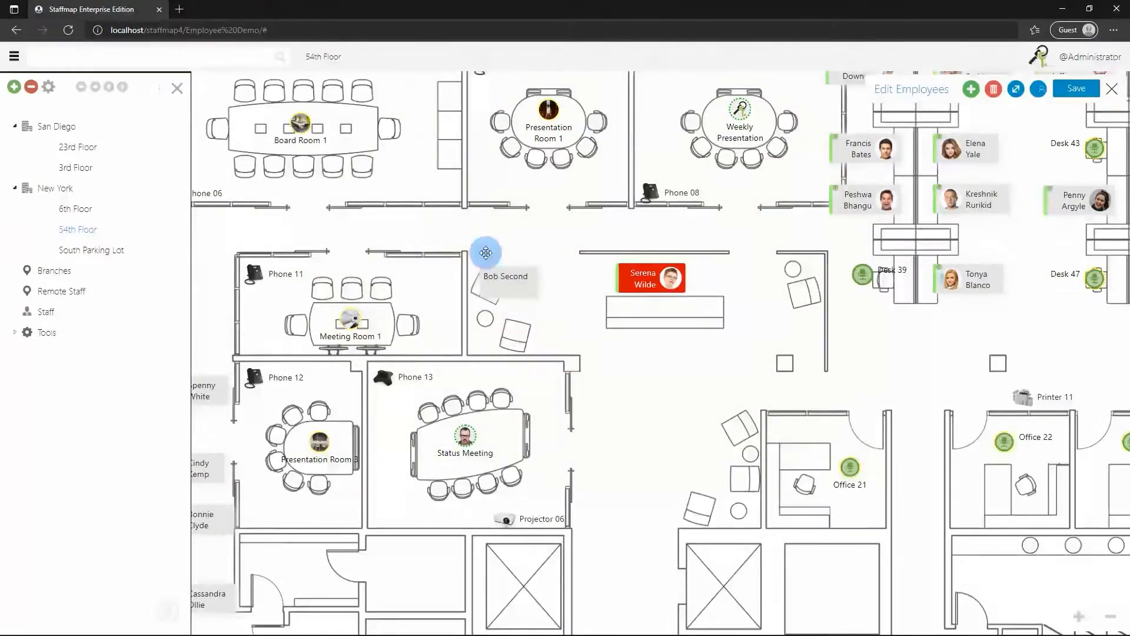
click(1109, 97)
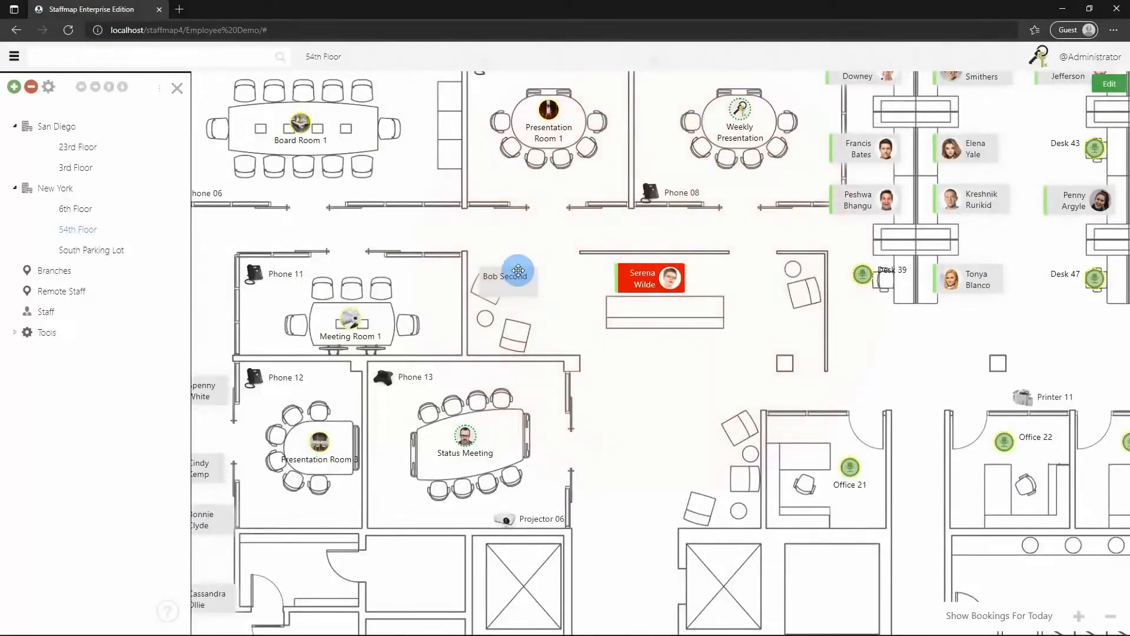
scroll(527, 266, down, 2)
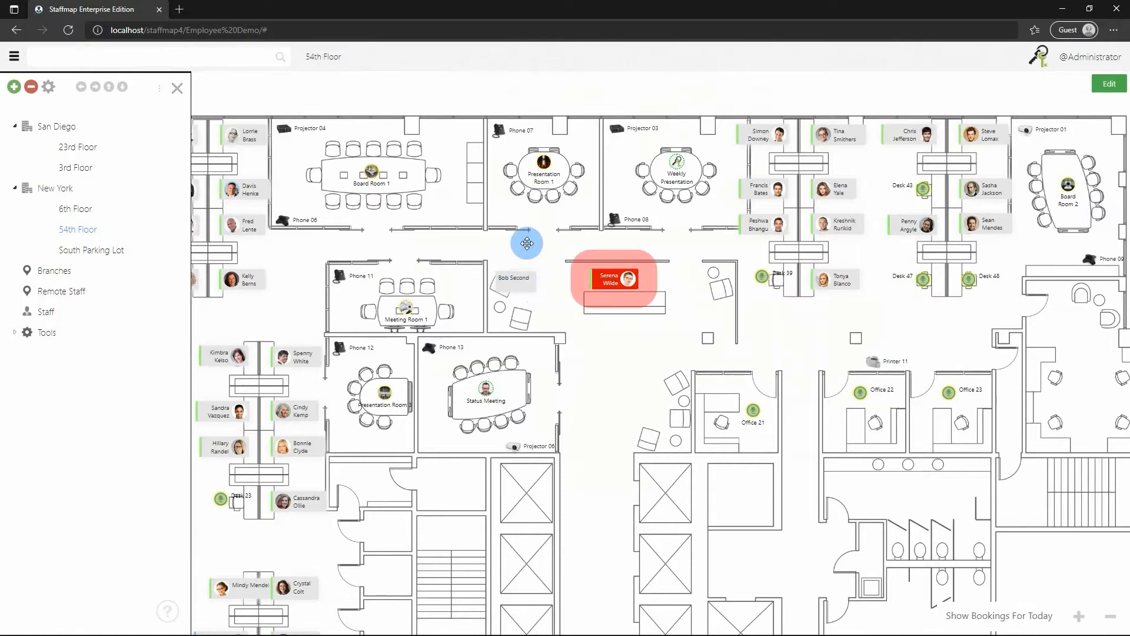
drag(517, 252, 577, 254)
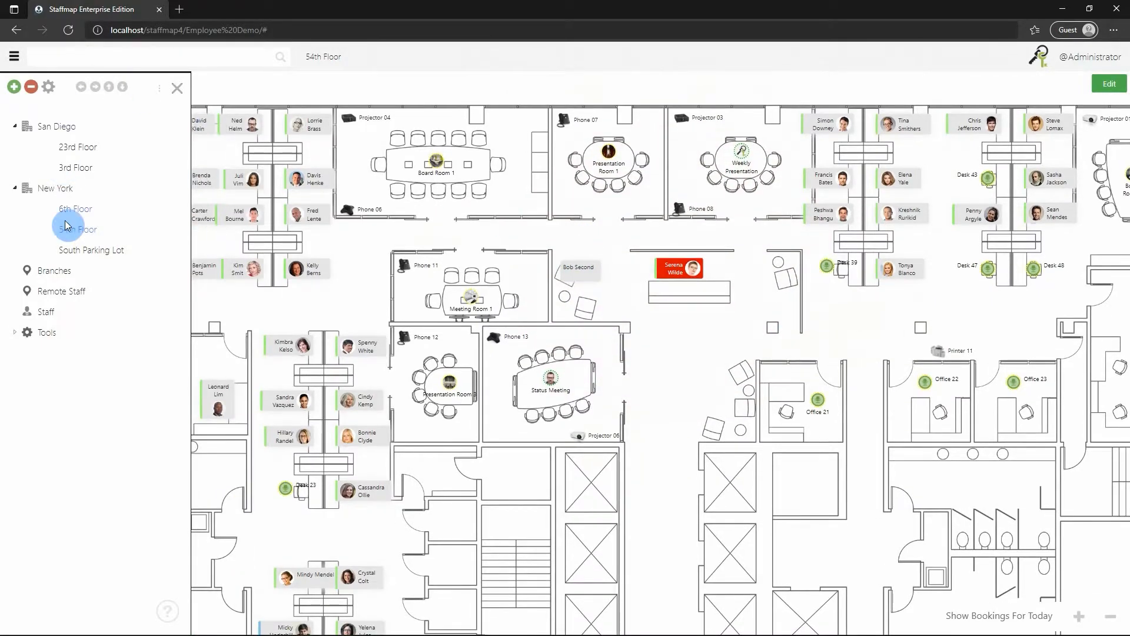
click(51, 312)
click(152, 89)
click(147, 90)
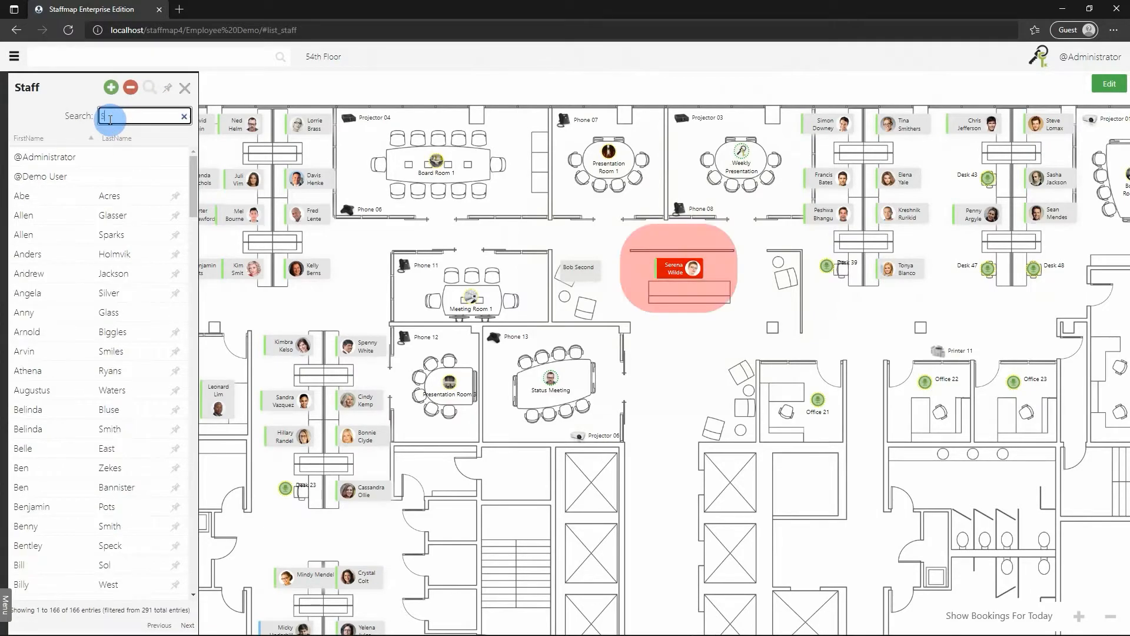
text(Second)
double_click(110, 119)
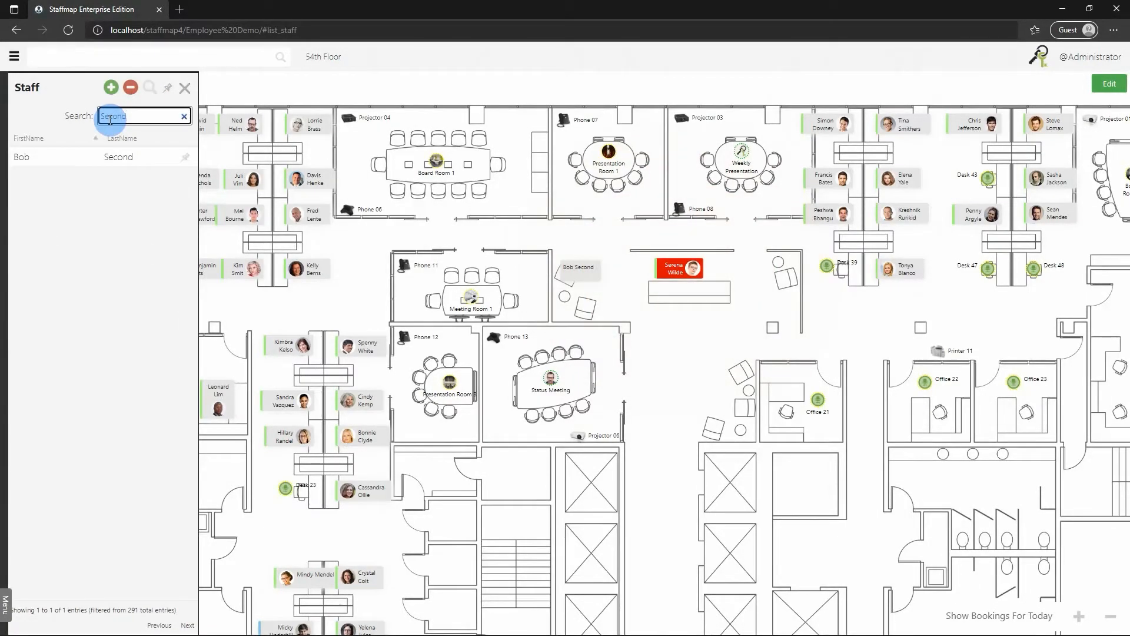
Hide the side panels and enter employee editing with the right-hand desks in view.
click(185, 88)
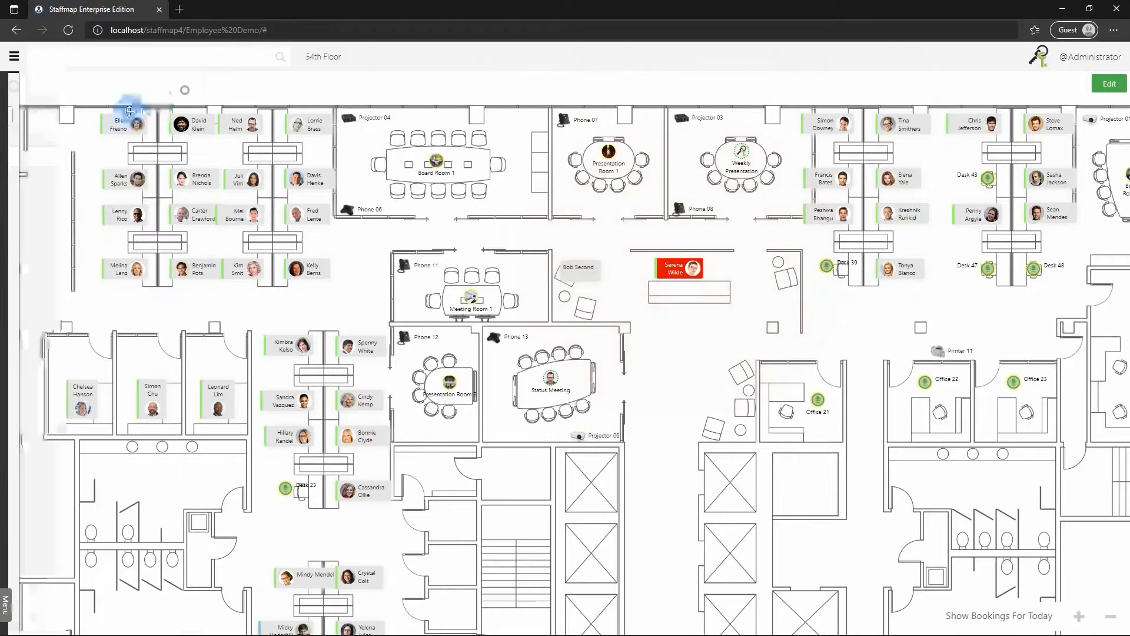
click(176, 88)
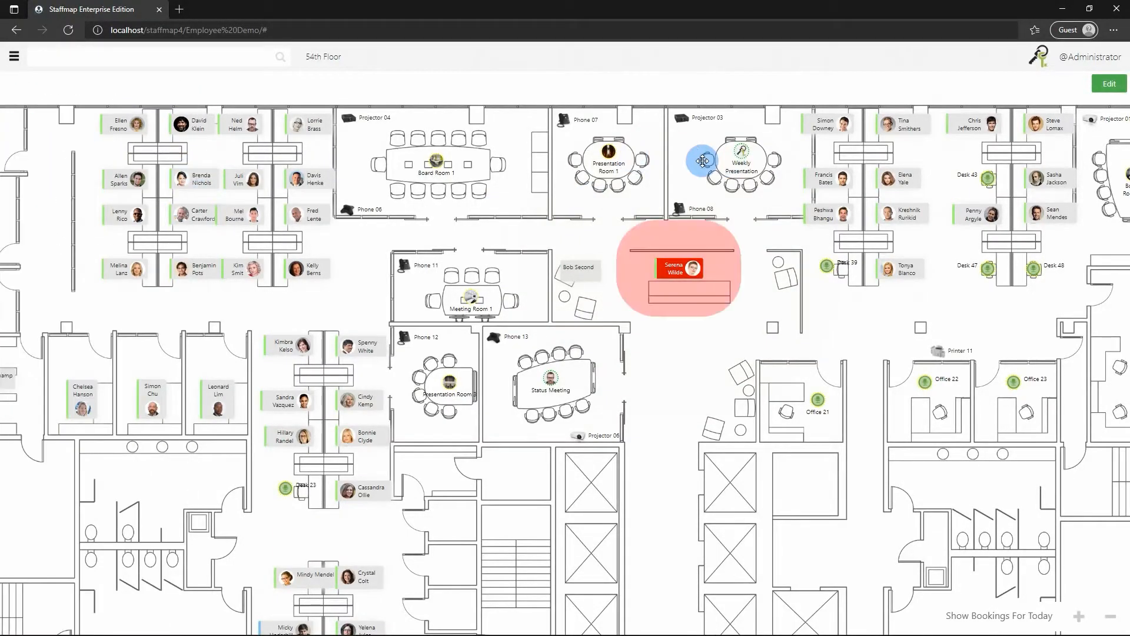
click(1116, 86)
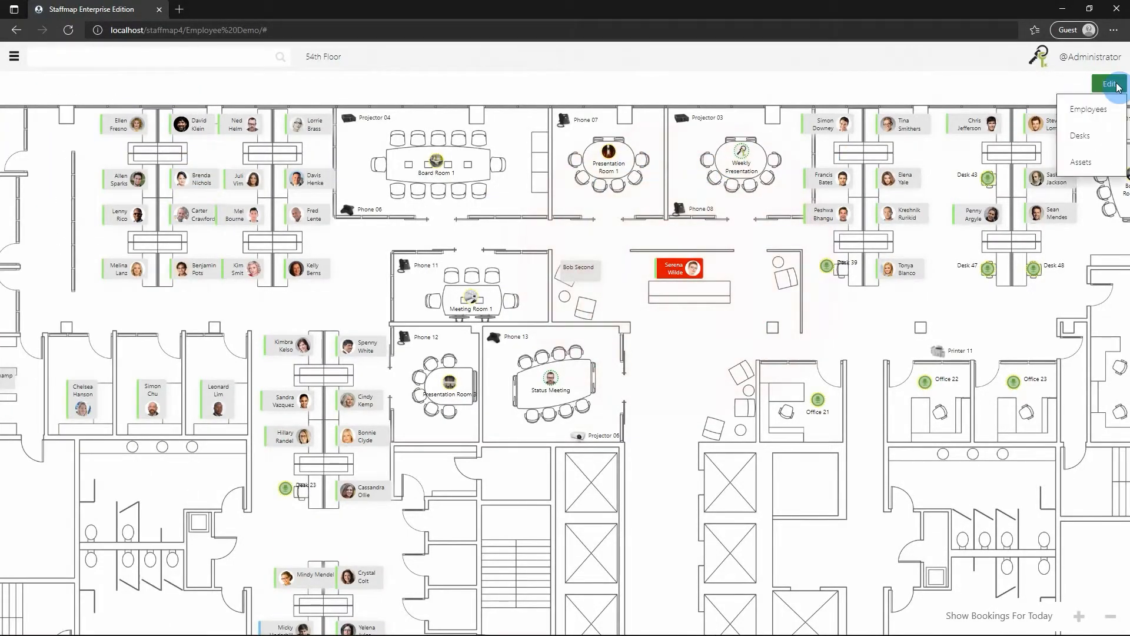
click(1096, 110)
drag(876, 315, 518, 313)
scroll(518, 311, up, 1)
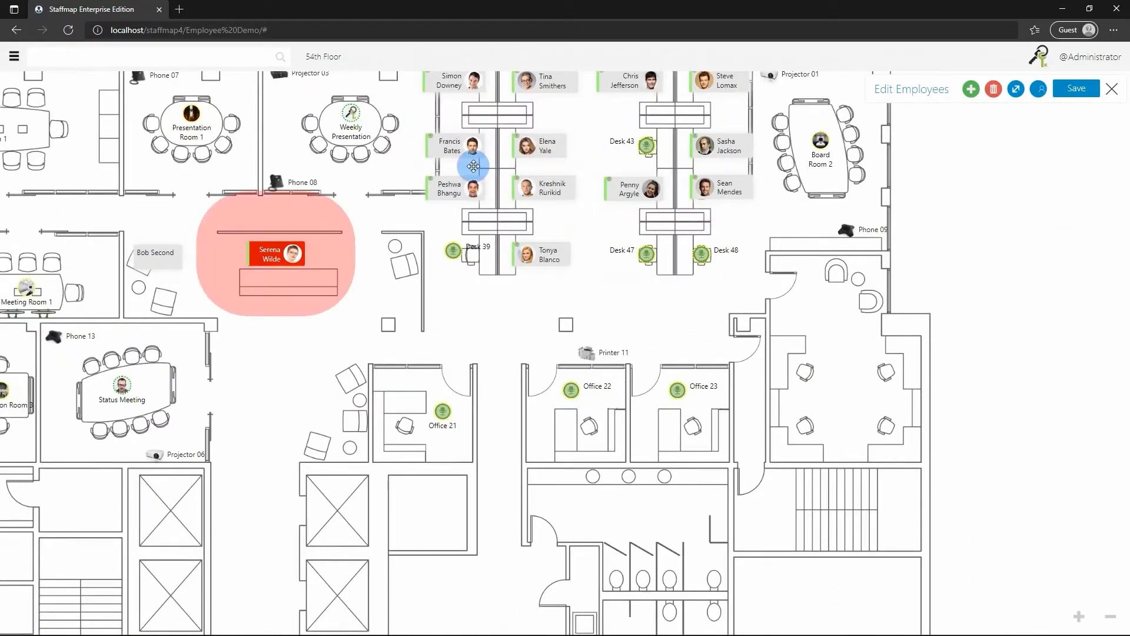
scroll(403, 198, up, 1)
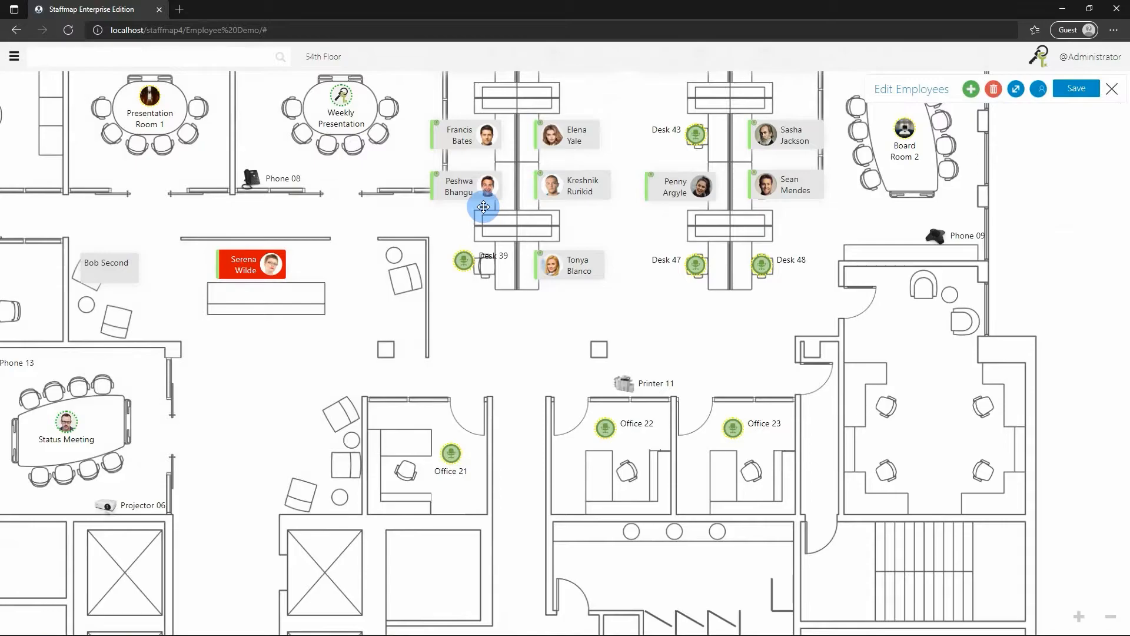
Move one employee to Desk 39 and another from Desk 35 into the large right room, then save.
drag(488, 188, 491, 263)
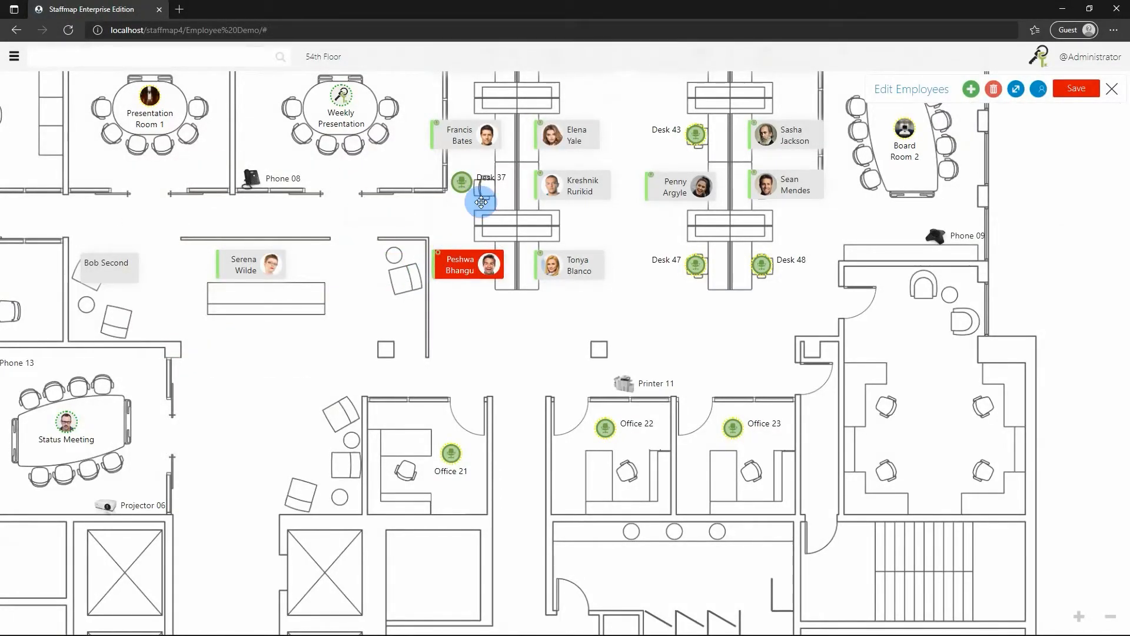
drag(489, 138, 374, 362)
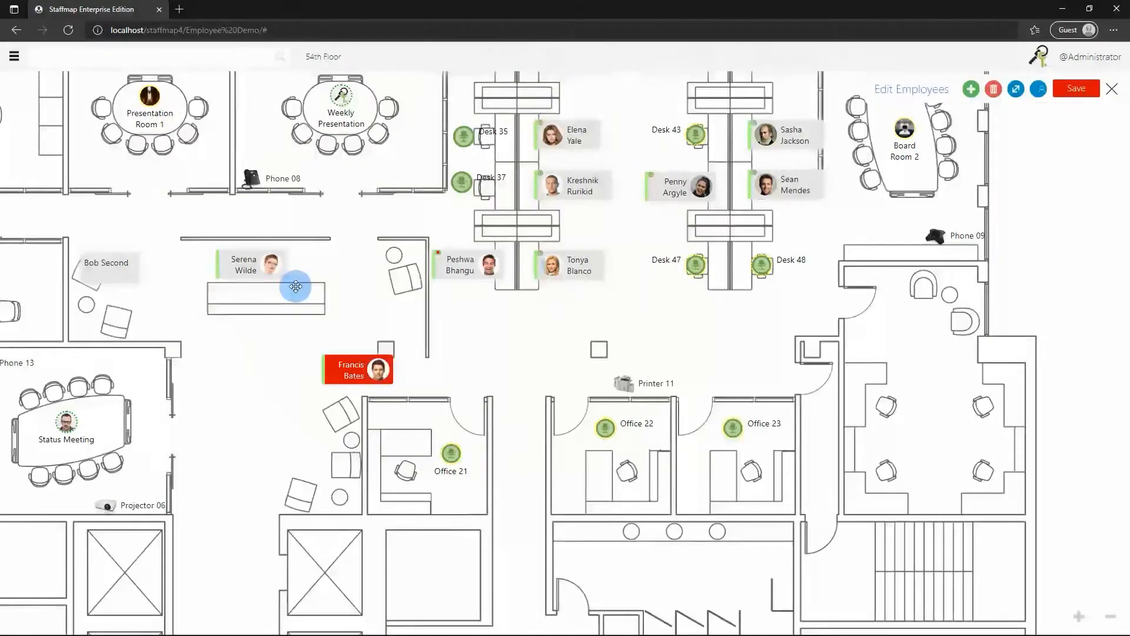
mouse_move(270, 262)
mouse_down()
mouse_move(315, 272)
mouse_move(279, 266)
mouse_up()
drag(378, 371, 836, 390)
mouse_move(910, 416)
mouse_down()
mouse_move(941, 475)
mouse_move(941, 404)
mouse_move(913, 411)
mouse_move(923, 407)
mouse_up()
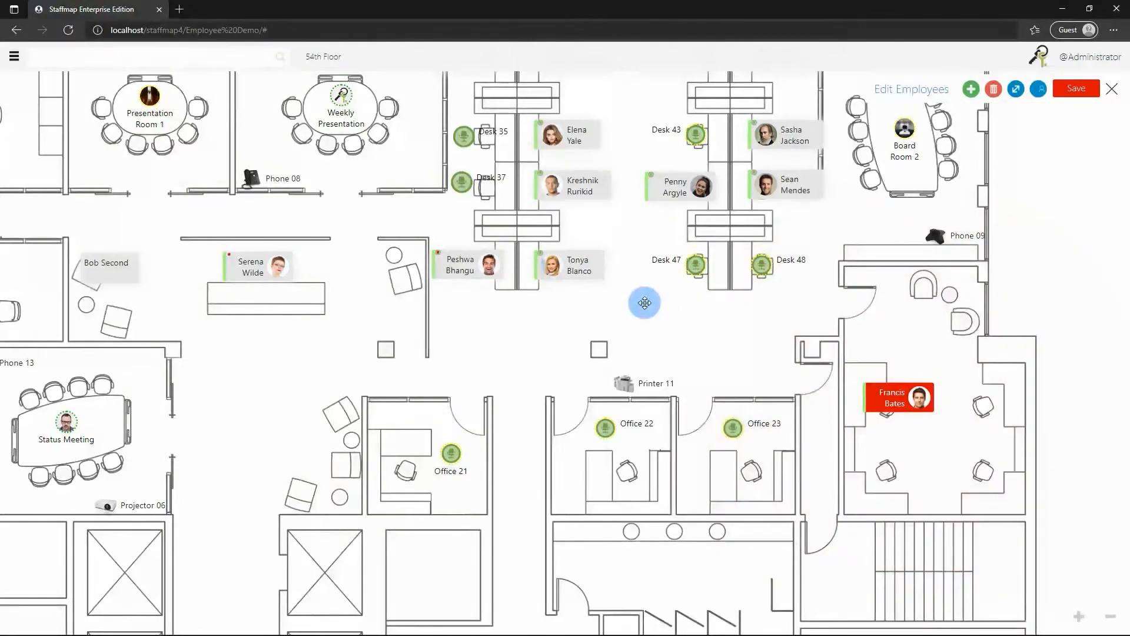
click(1111, 90)
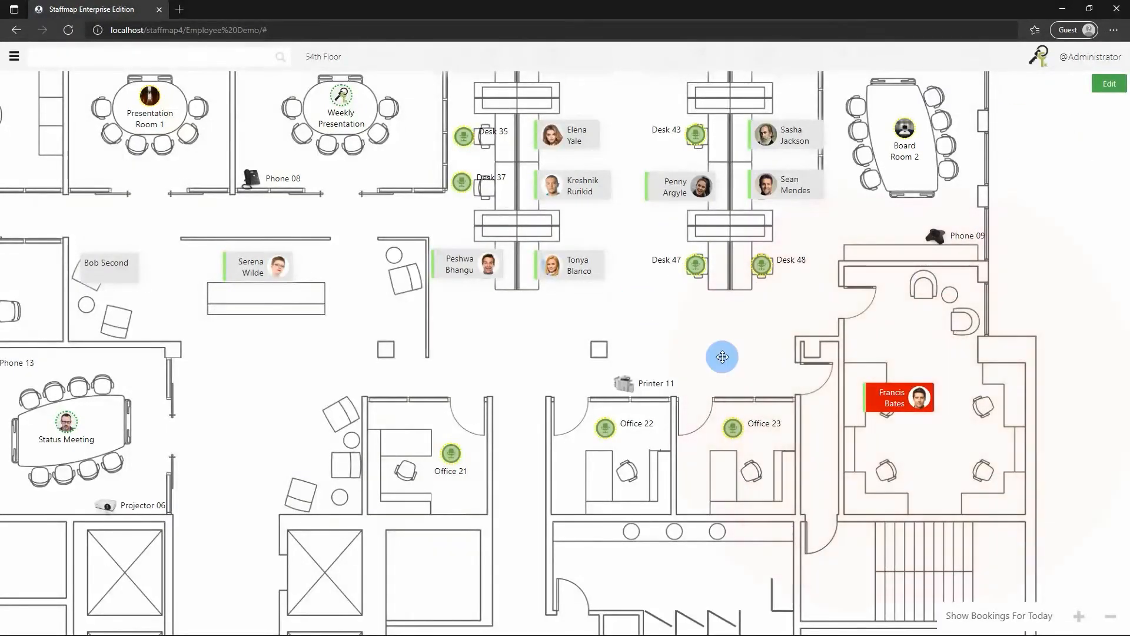
Resume employee editing on the 54th Floor with the large right office's card in view.
scroll(719, 353, down, 1)
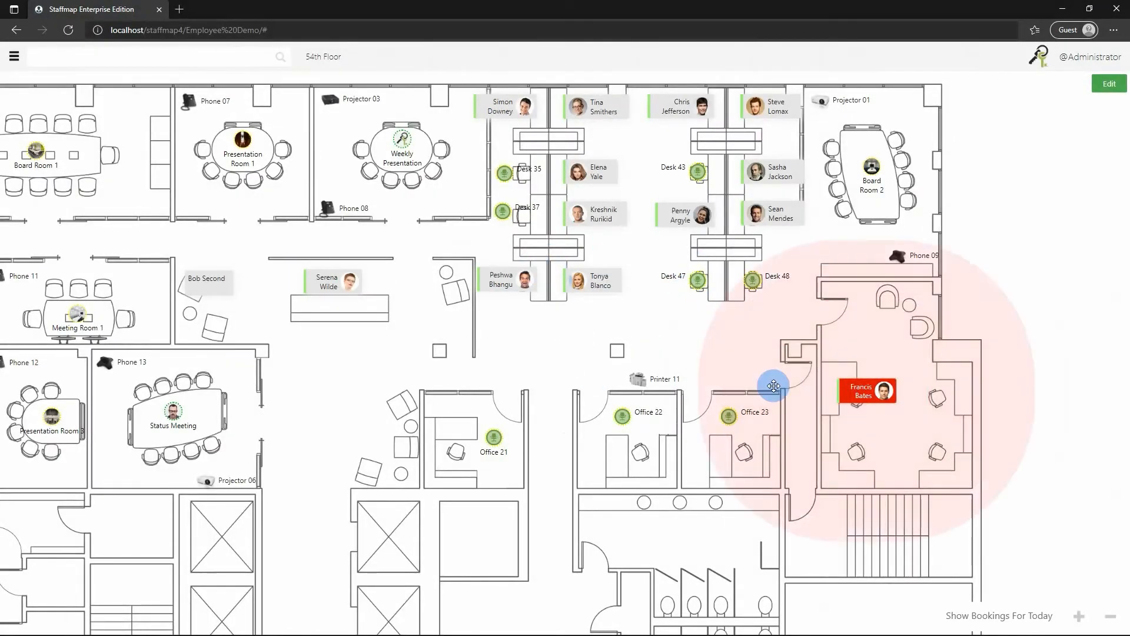
drag(371, 369, 471, 368)
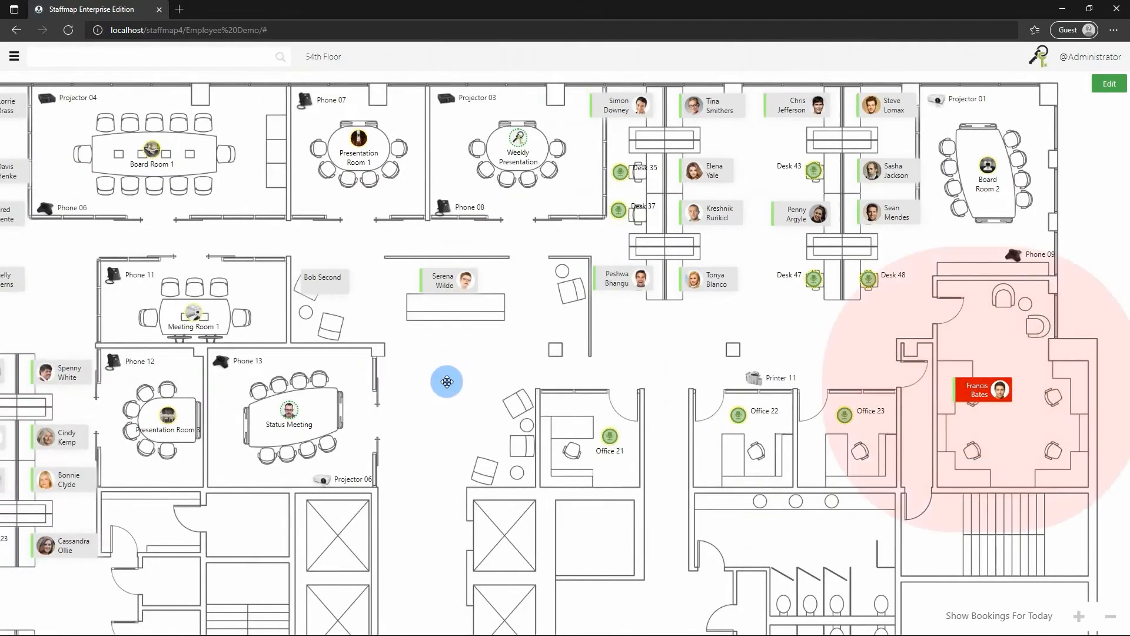
click(1108, 87)
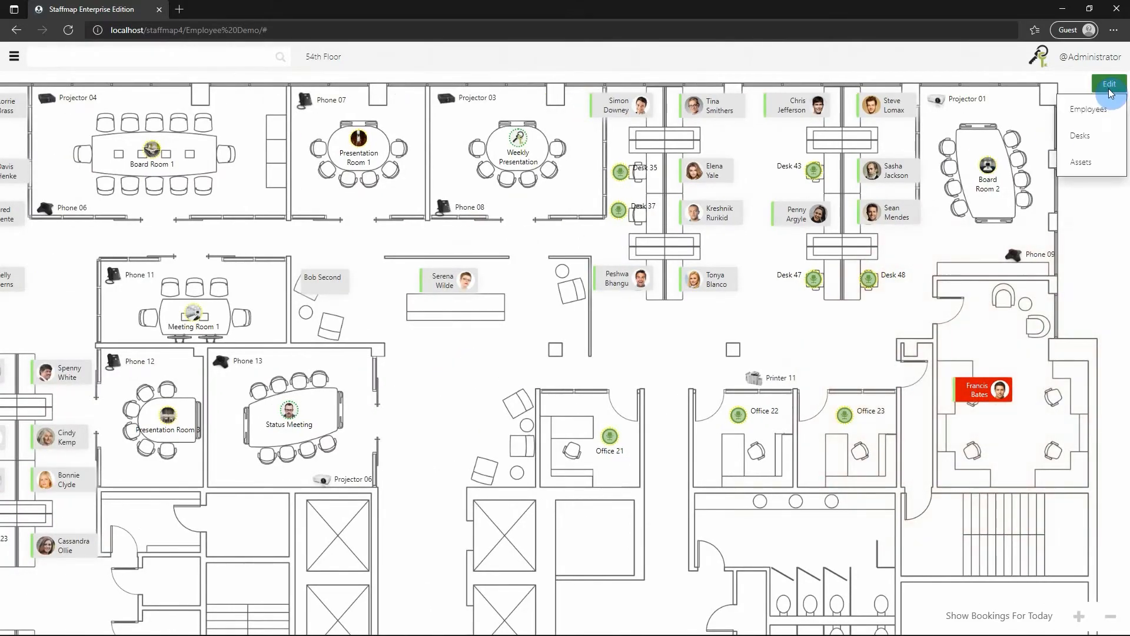
click(1095, 108)
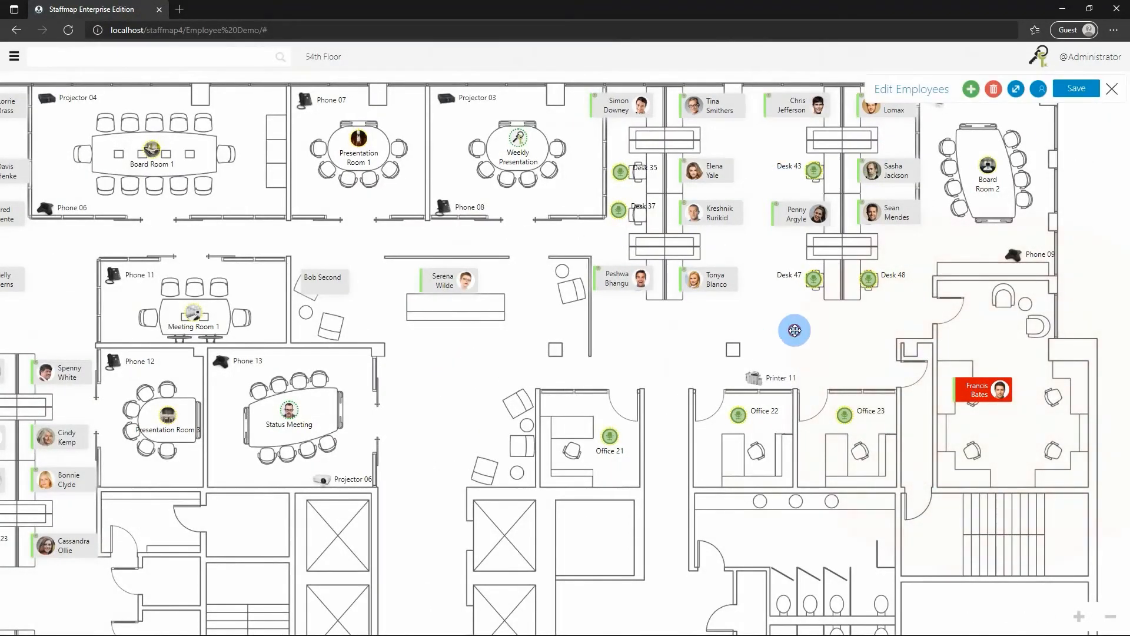
drag(794, 328, 796, 307)
drag(916, 356, 817, 277)
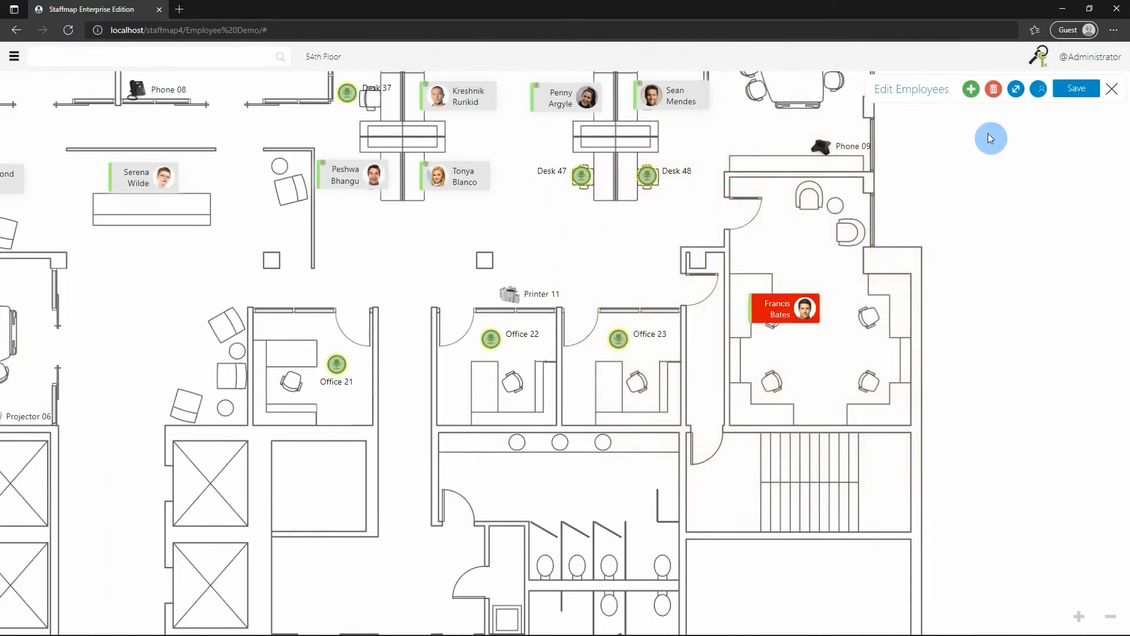
click(1000, 94)
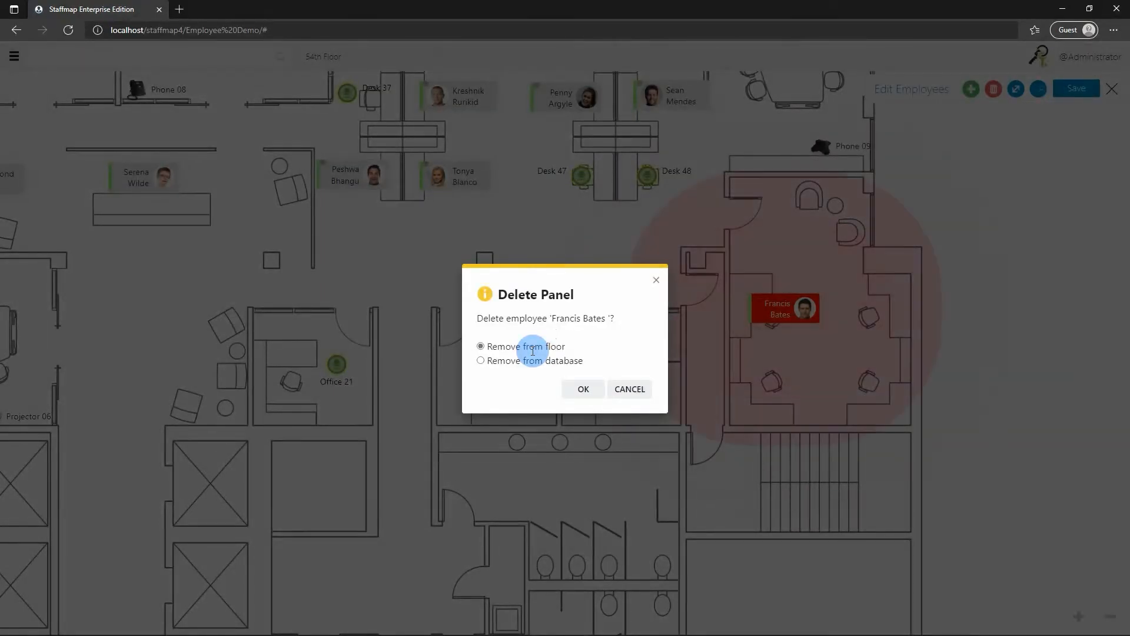
click(480, 361)
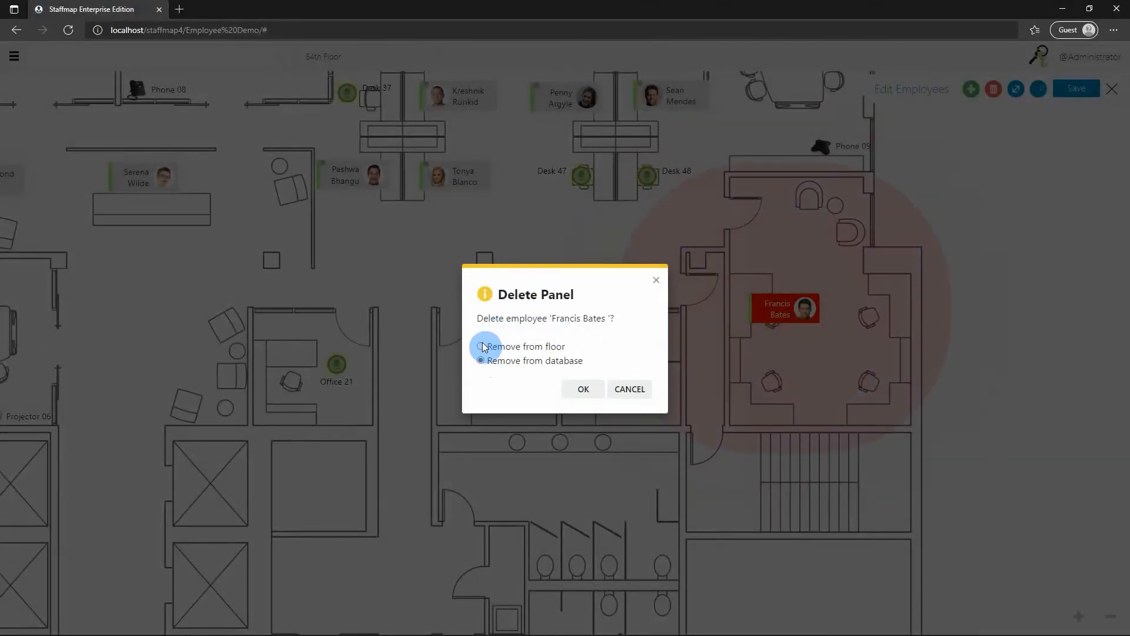
click(582, 389)
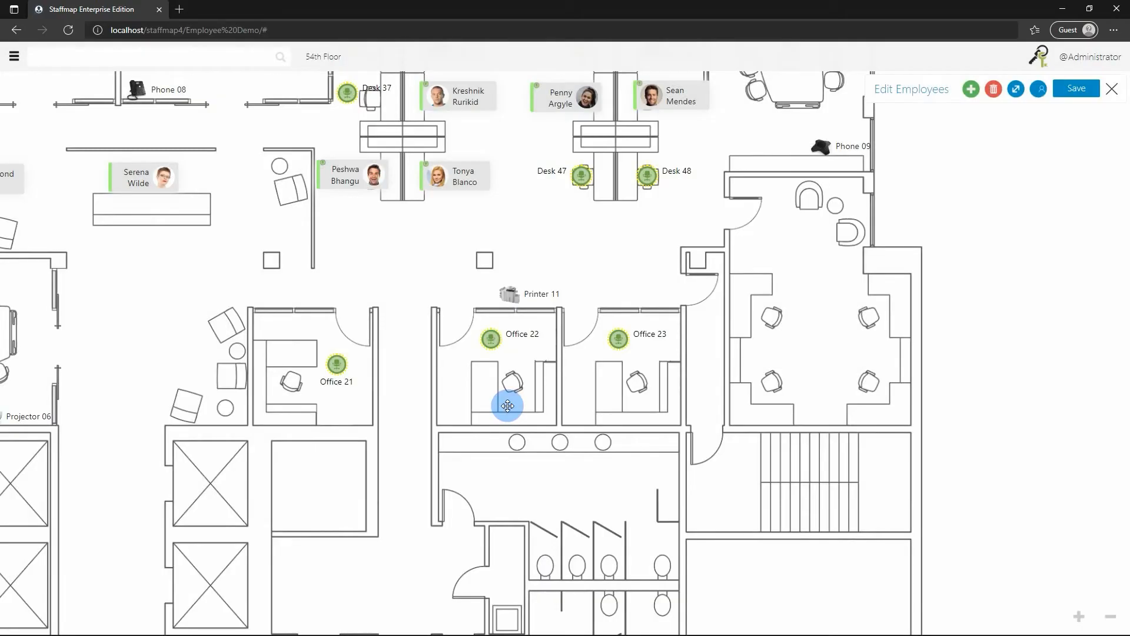
click(1079, 92)
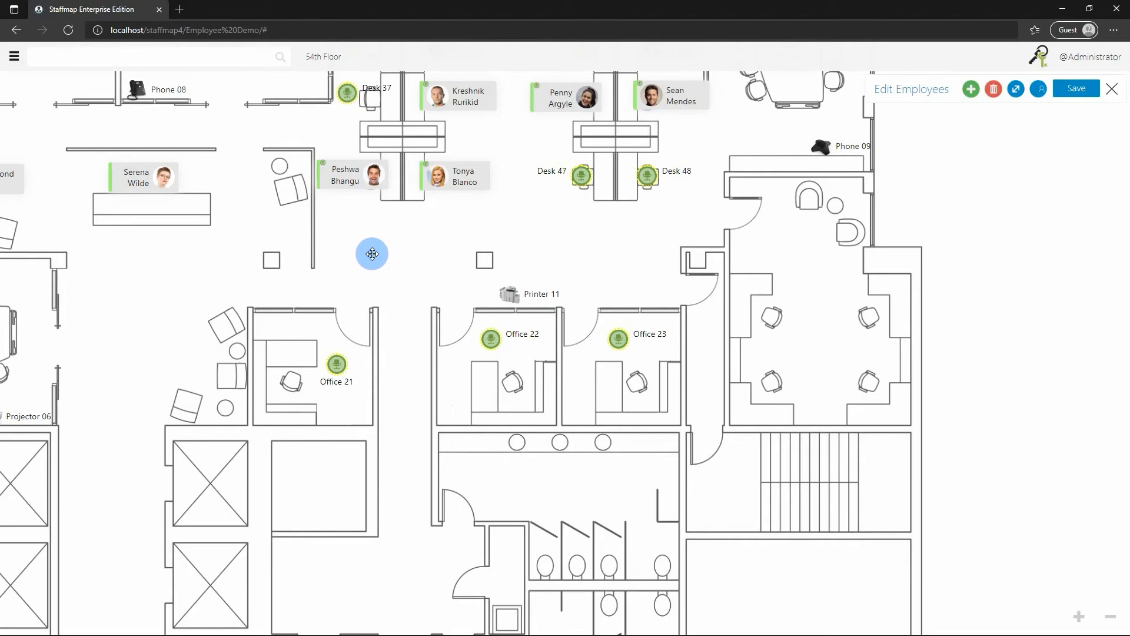
drag(371, 267, 404, 333)
scroll(514, 288, up, 4)
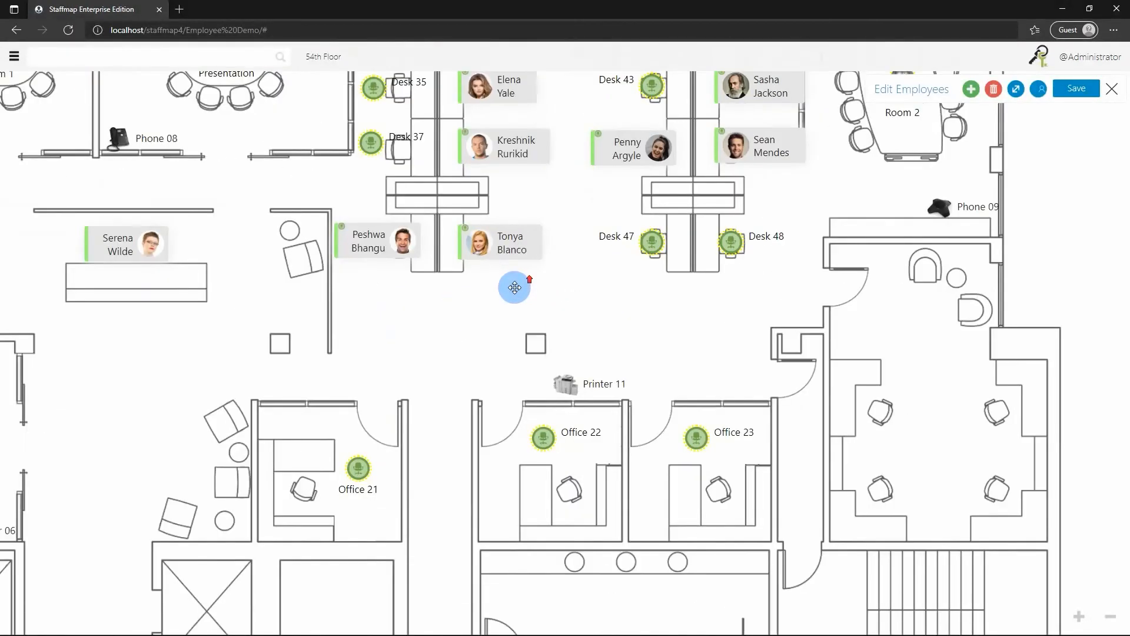
drag(467, 312, 513, 430)
click(566, 295)
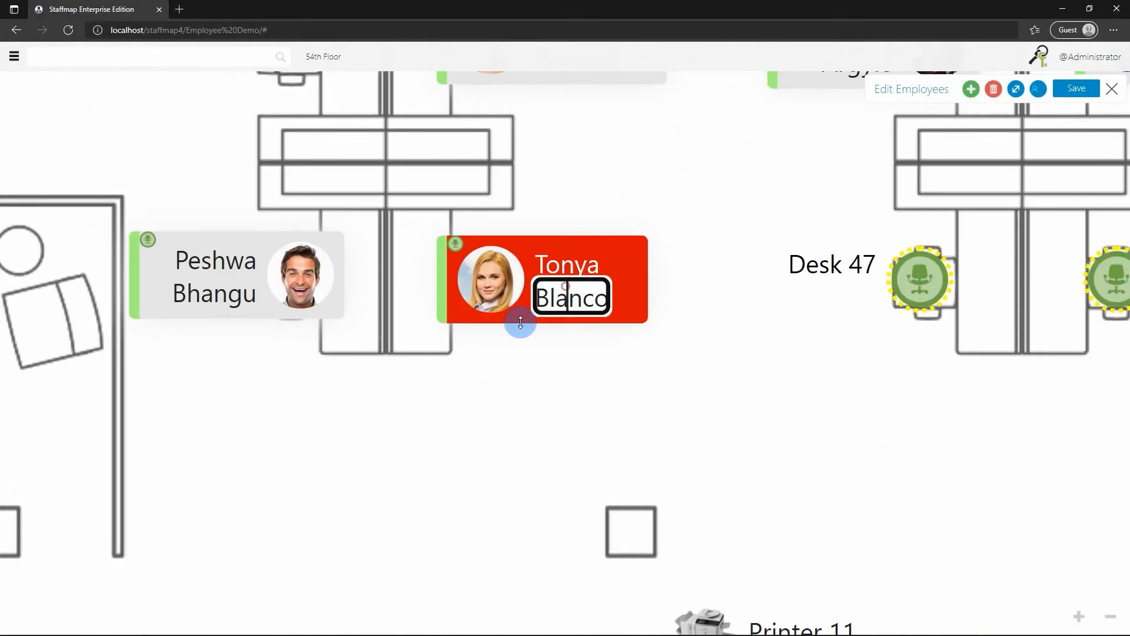
drag(642, 311, 683, 417)
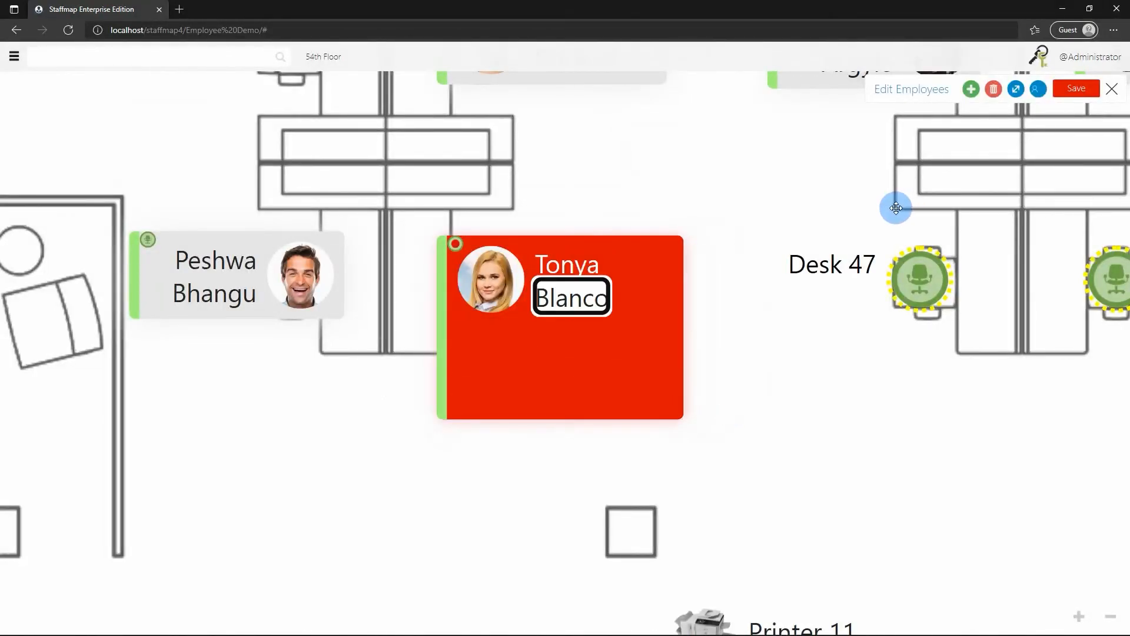
Align her photo above her name and narrow the card to a compact width.
click(1038, 89)
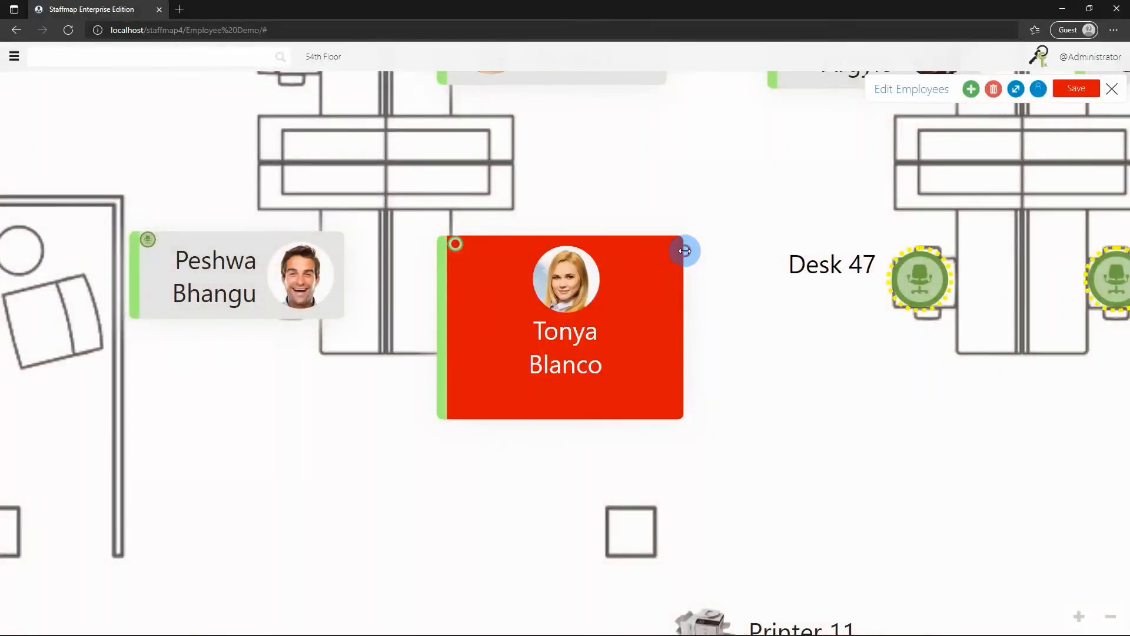
drag(684, 251, 600, 258)
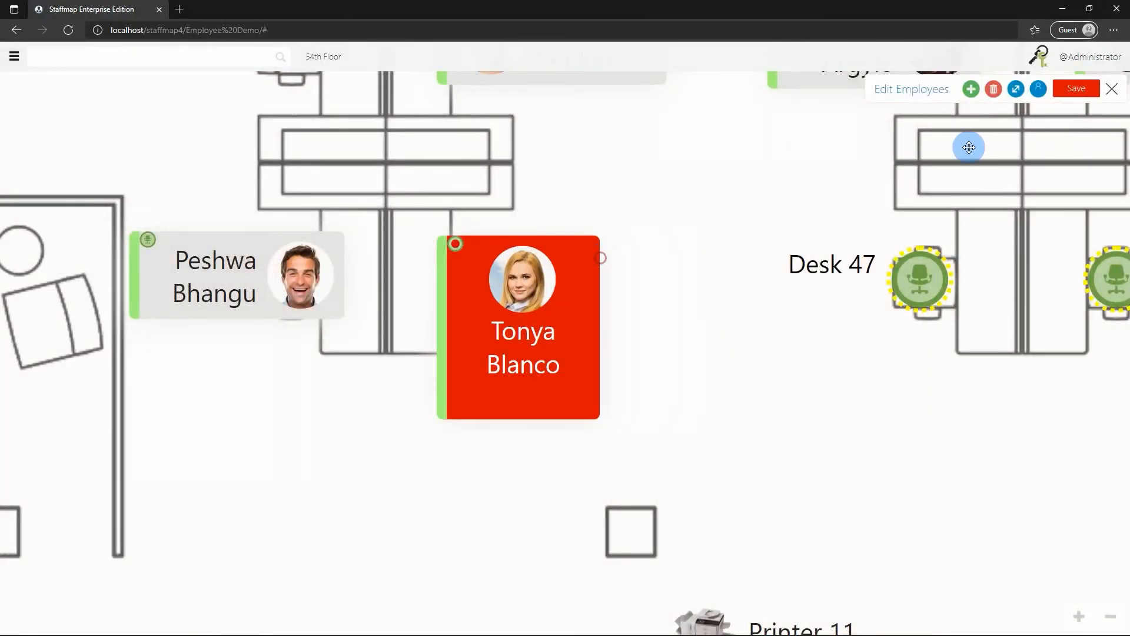
click(1018, 90)
click(1018, 91)
scroll(781, 200, down, 3)
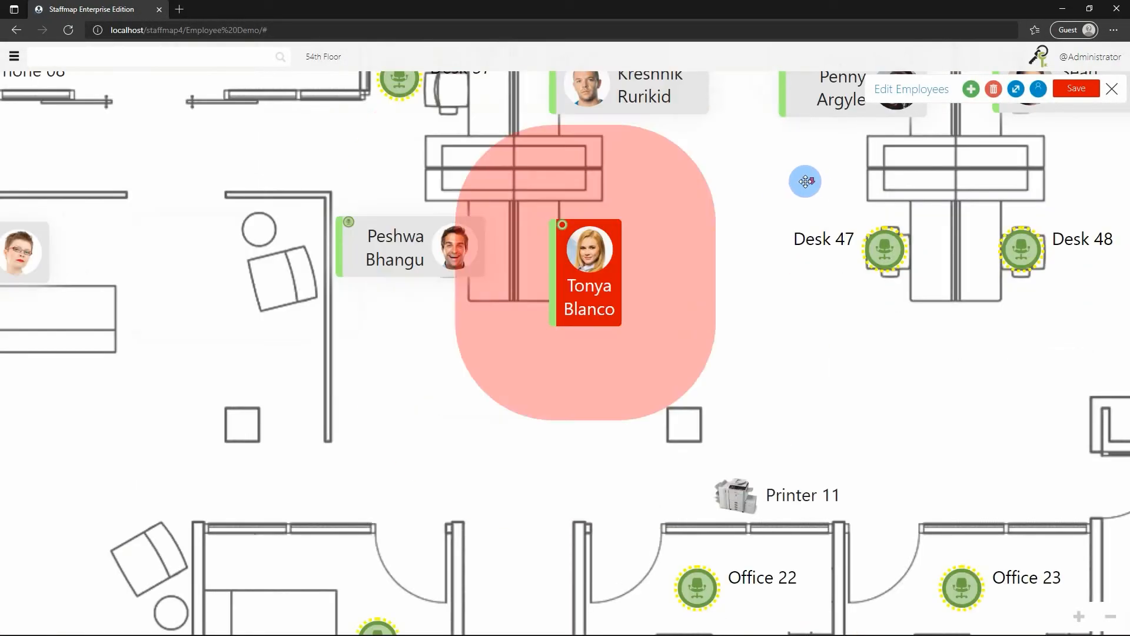